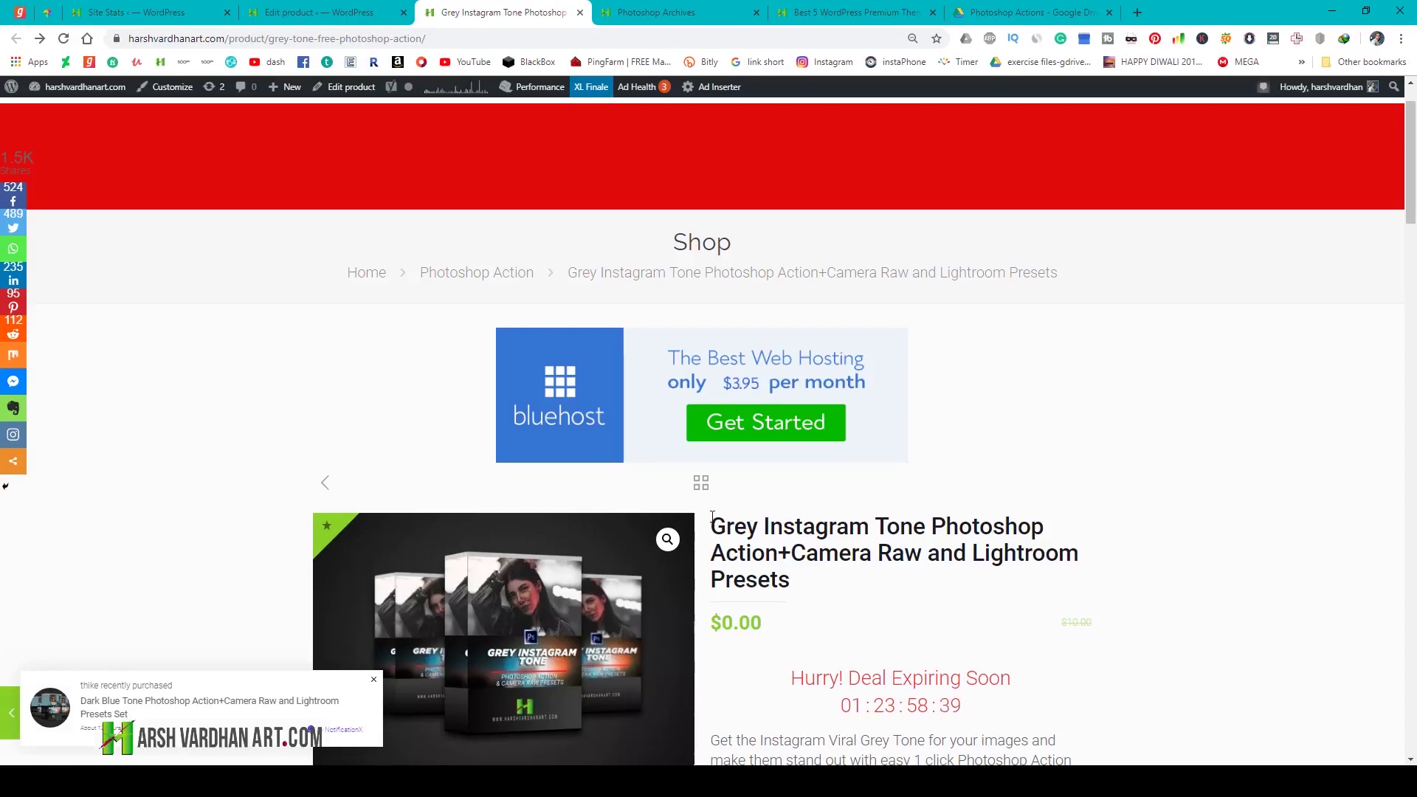
Step: Order the free Grey Instagram Tone action on harshvardhanart.com and download its files
drag(711, 515, 830, 589)
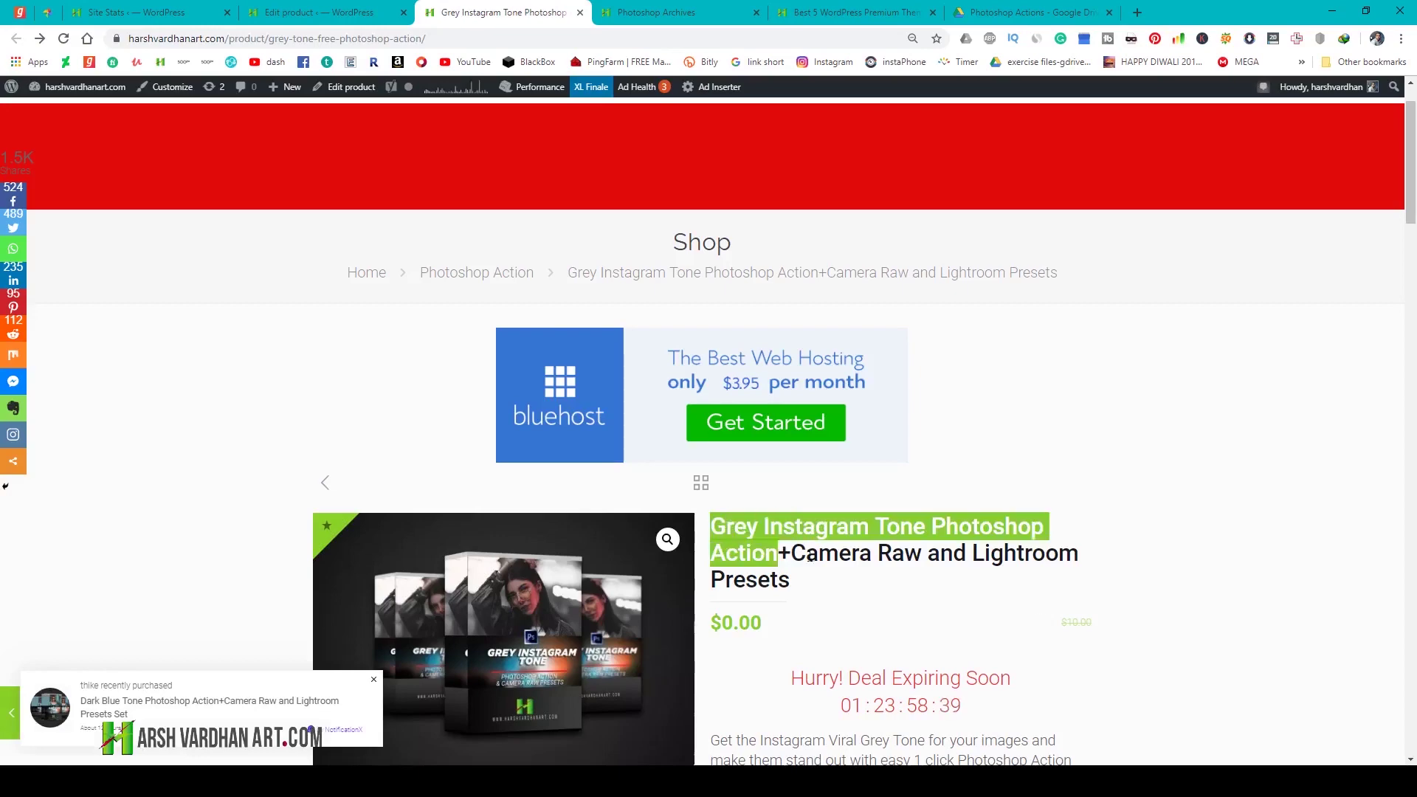
click(878, 597)
scroll(878, 595, down, 5)
scroll(810, 494, down, 5)
scroll(812, 495, down, 3)
scroll(810, 495, up, 4)
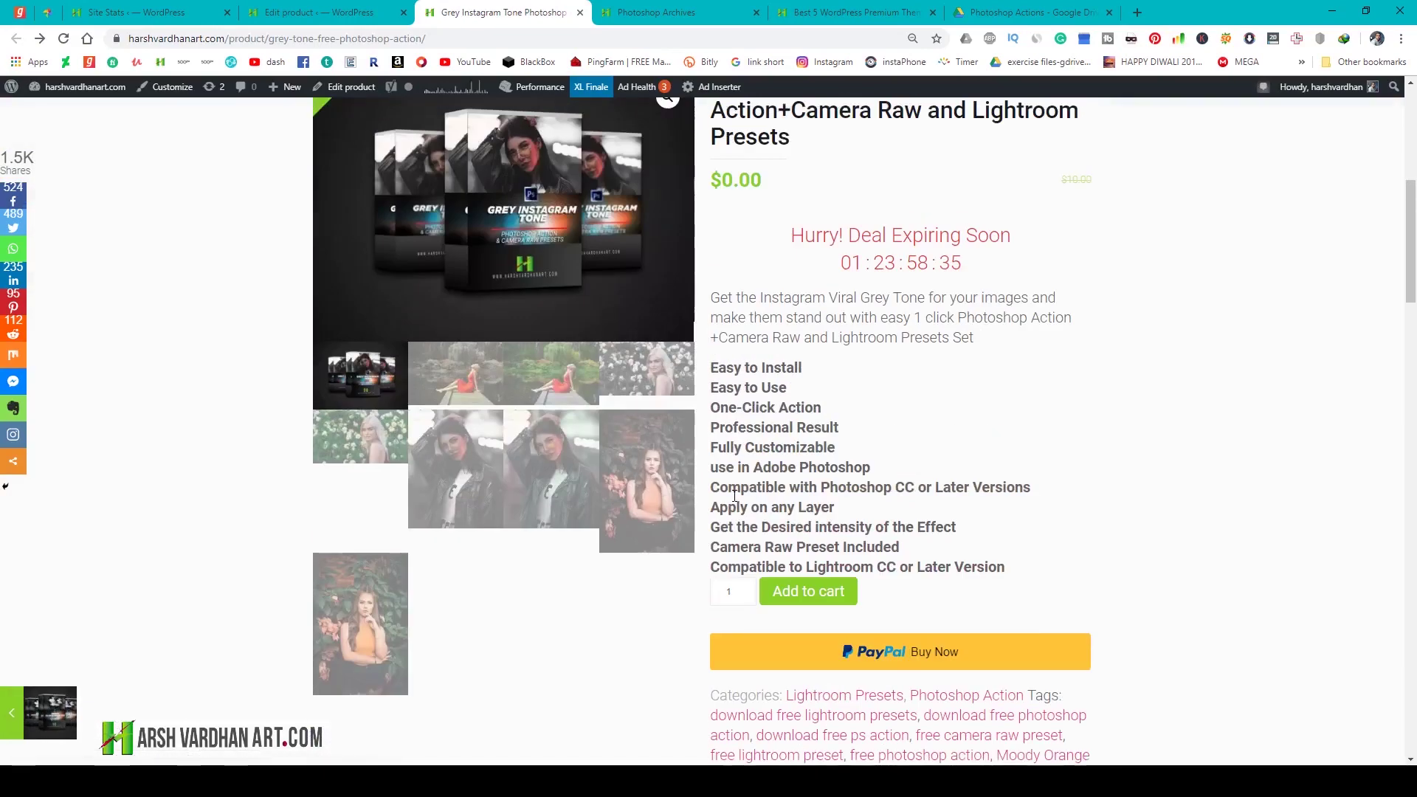
click(835, 598)
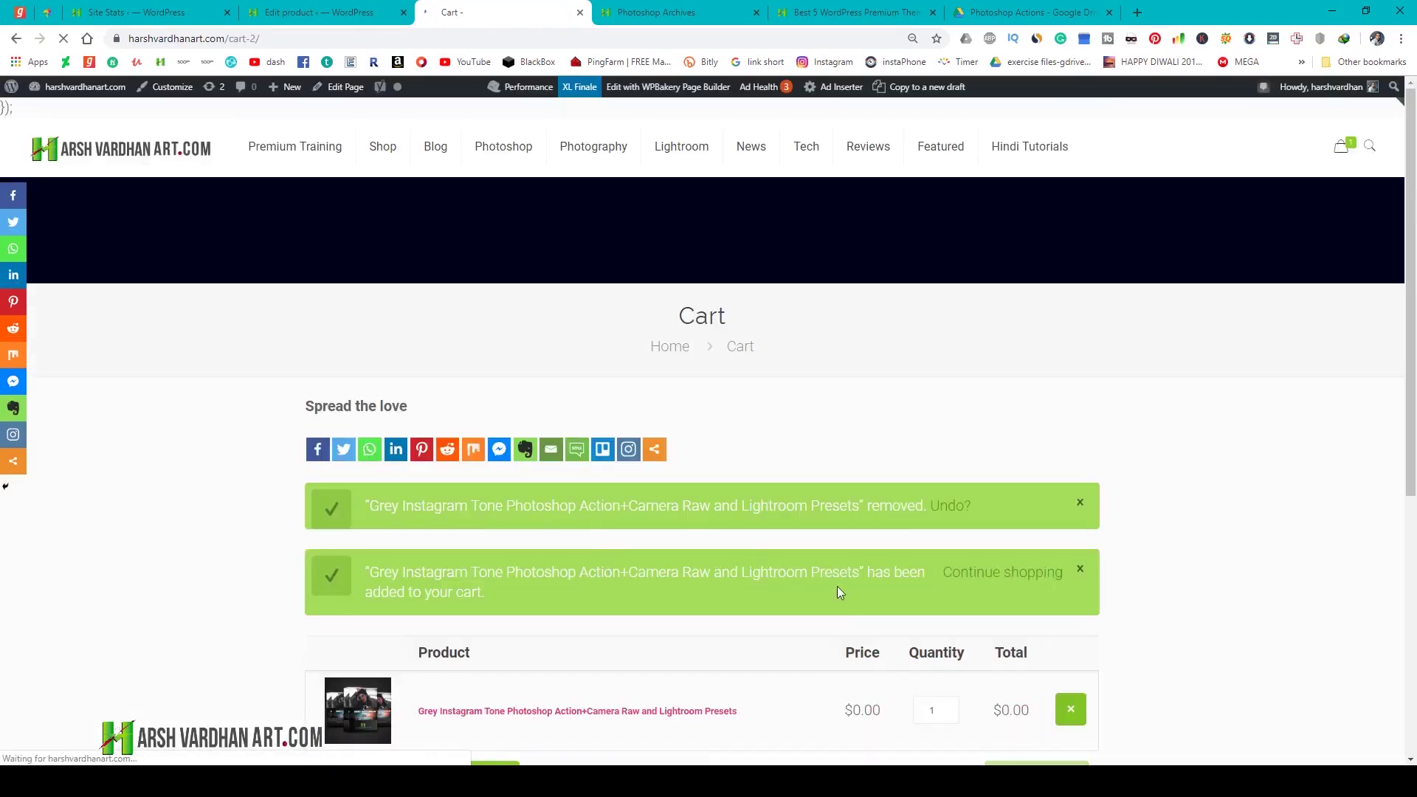
scroll(510, 546, down, 4)
click(509, 532)
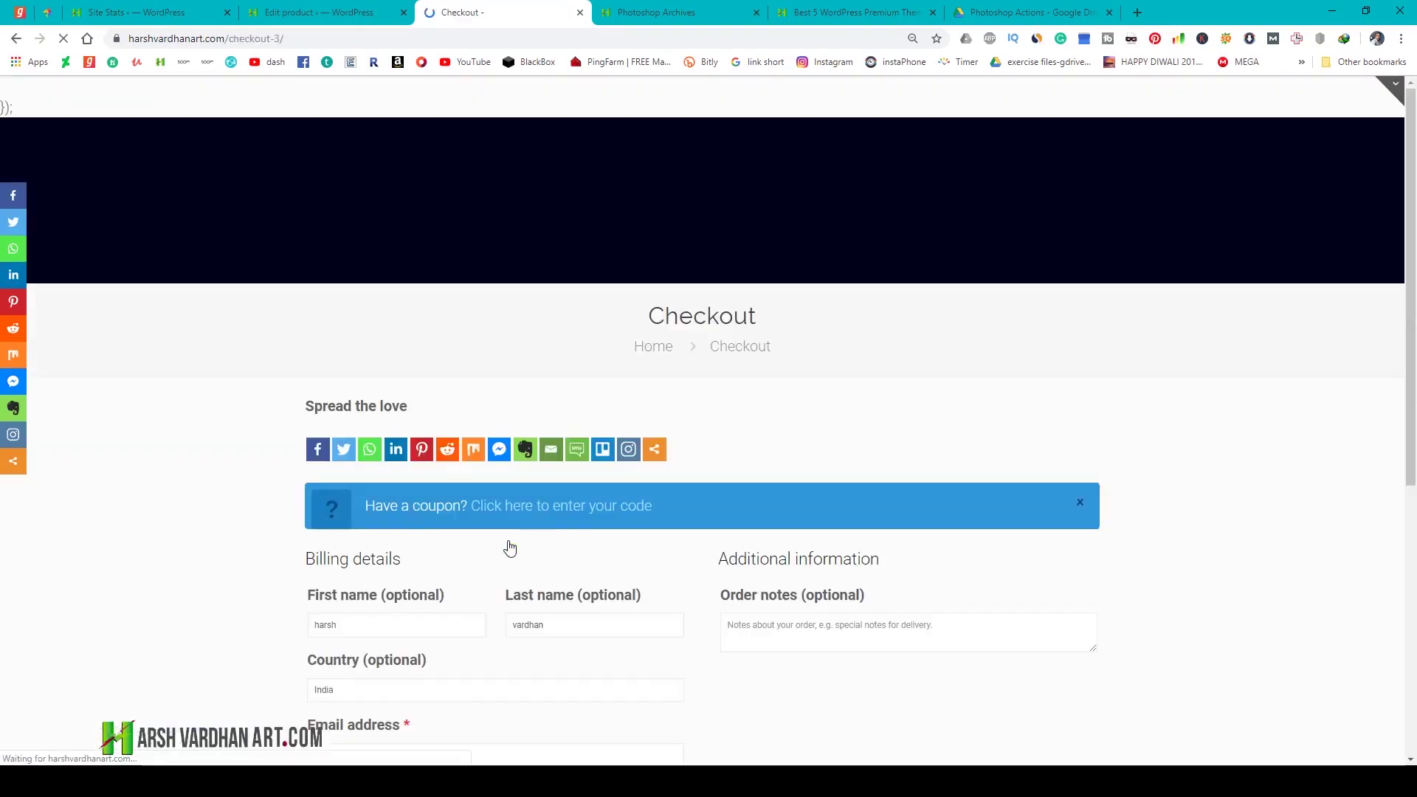
scroll(509, 546, down, 5)
click(1060, 580)
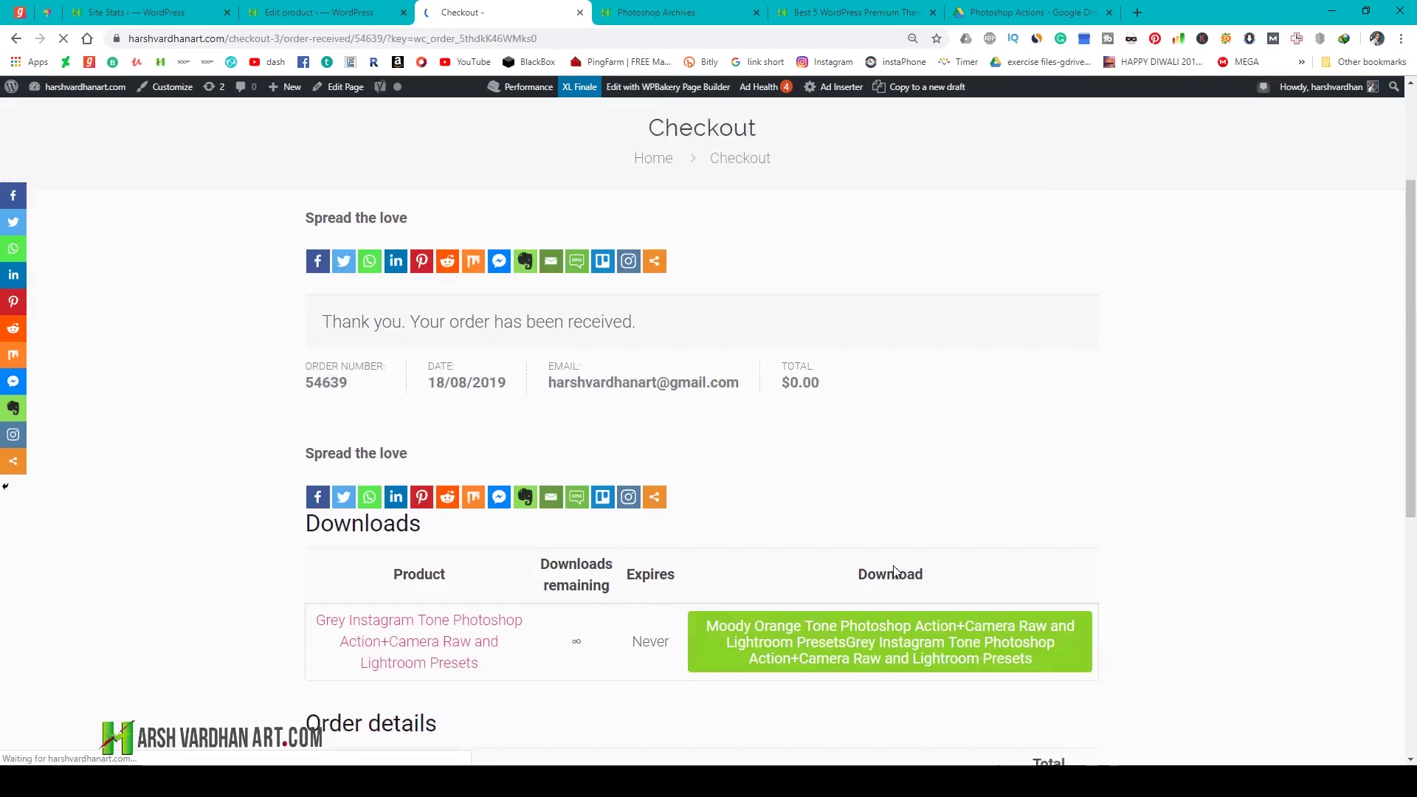
scroll(792, 429, down, 2)
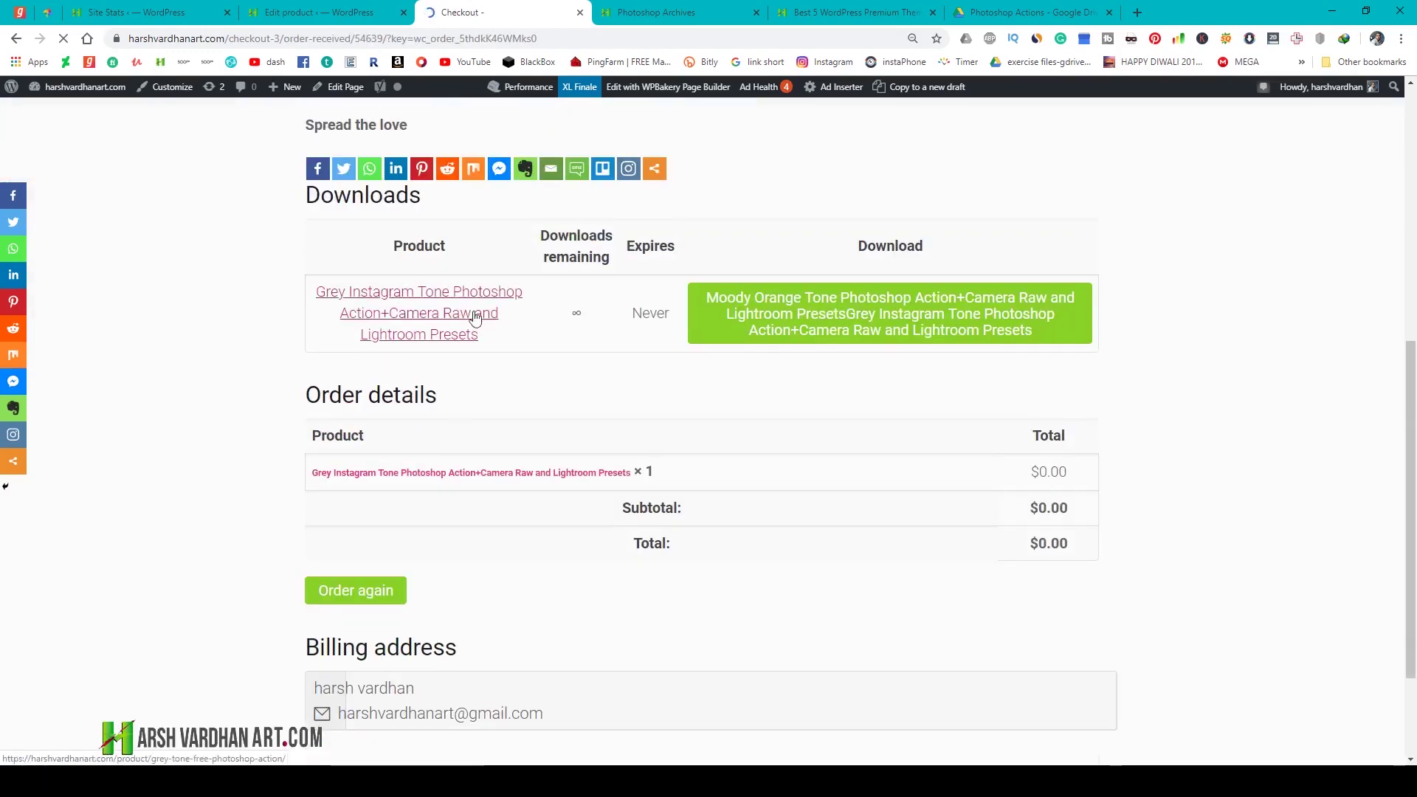
click(837, 332)
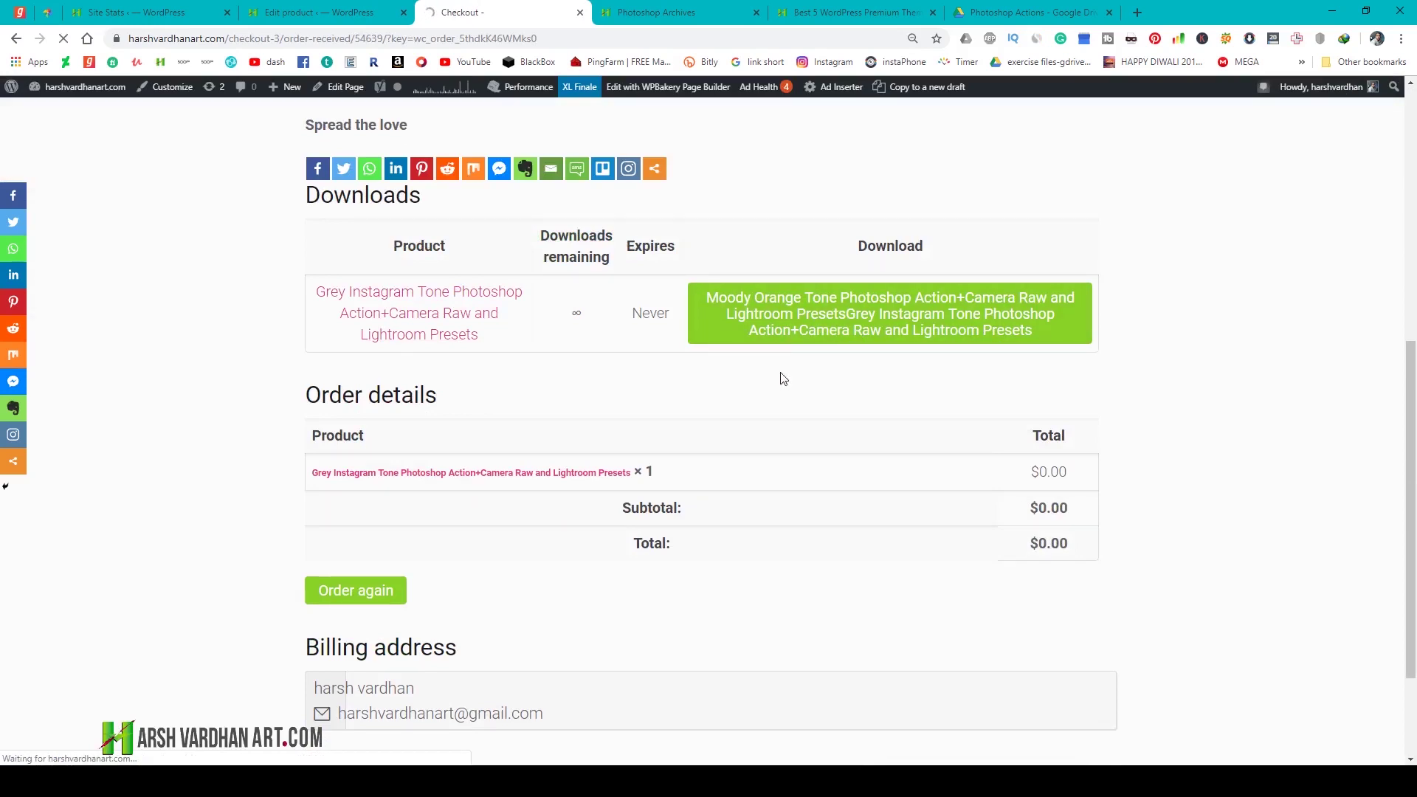
scroll(781, 379, down, 2)
scroll(781, 378, down, 2)
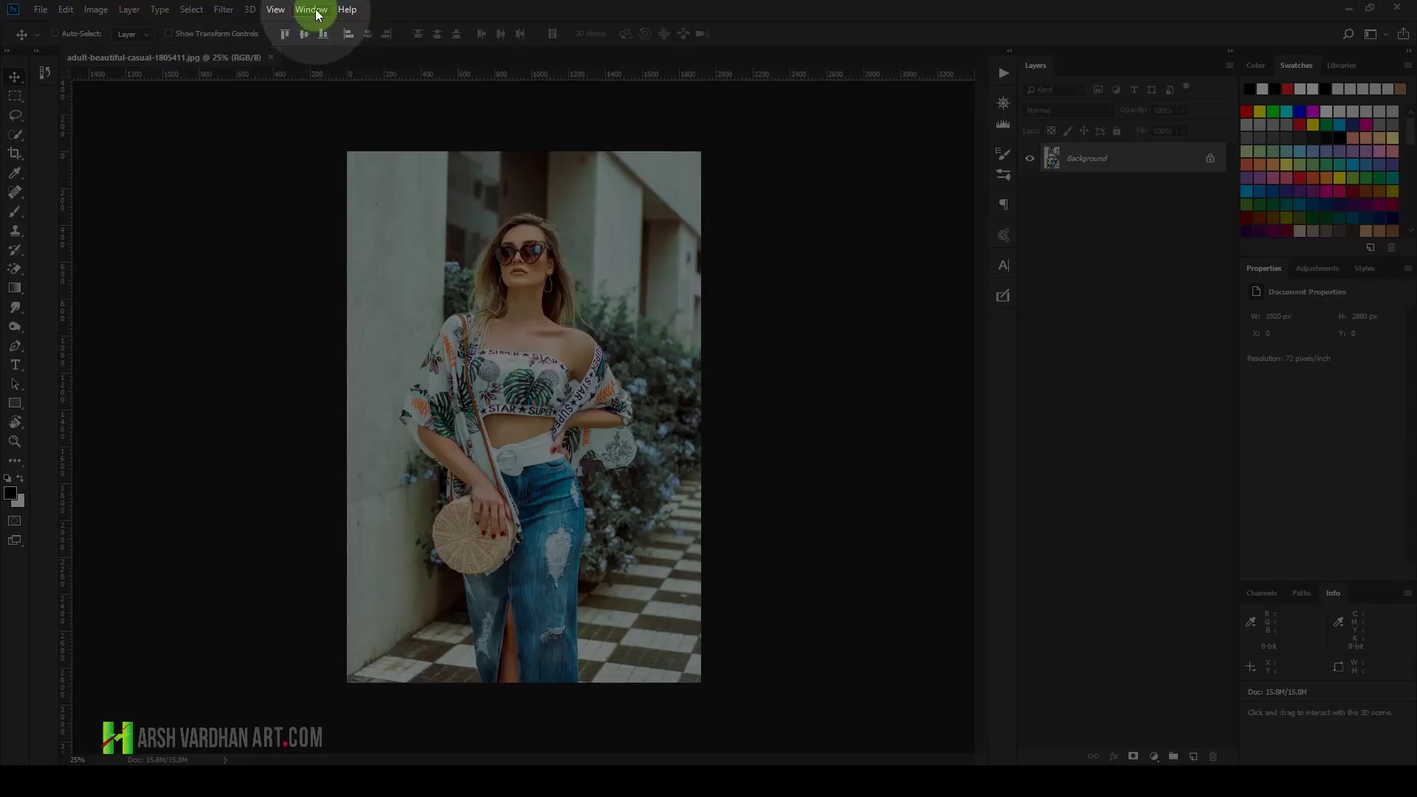
Step: Load the downloaded Harshvardhanart .atn file via the Actions panel's Load Actions command
click(312, 9)
click(319, 112)
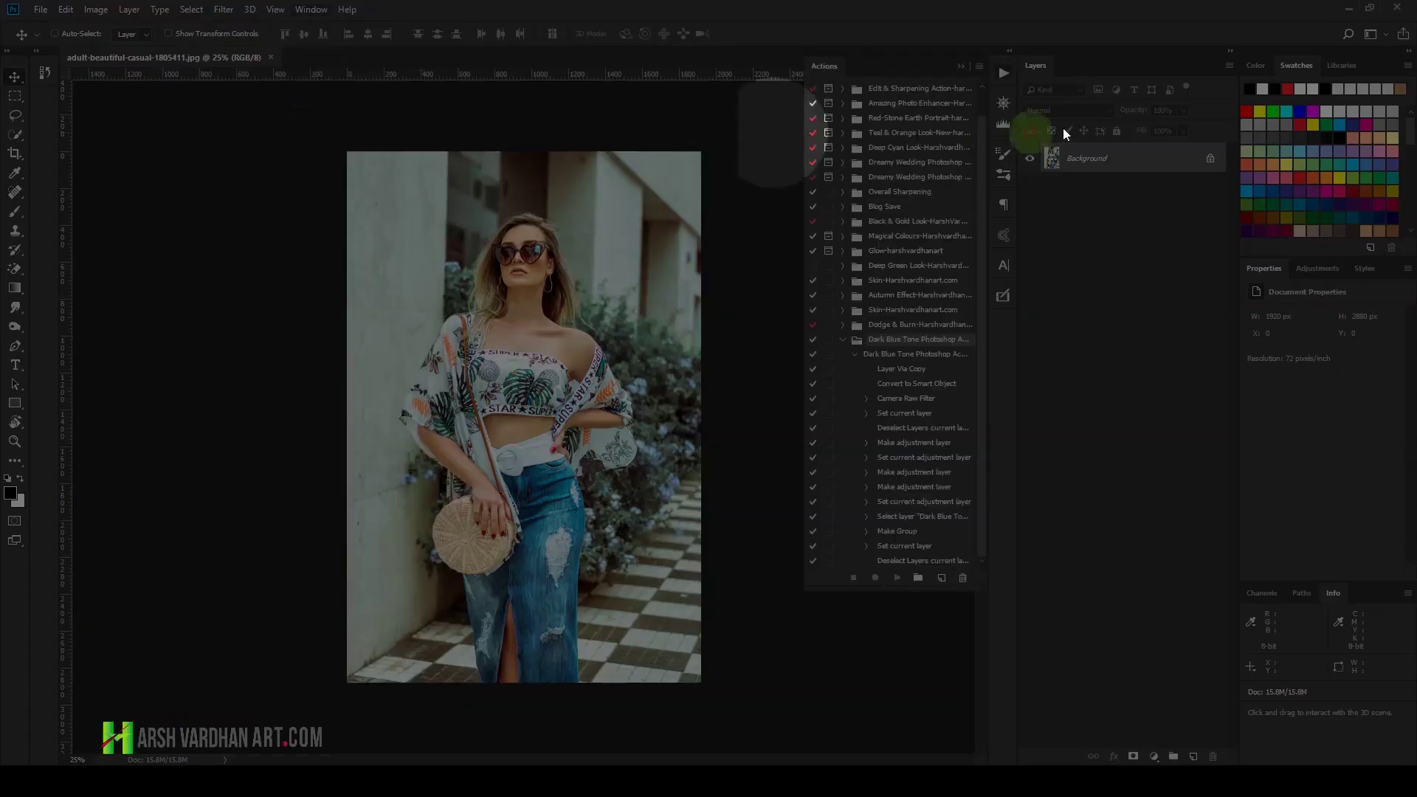
click(959, 66)
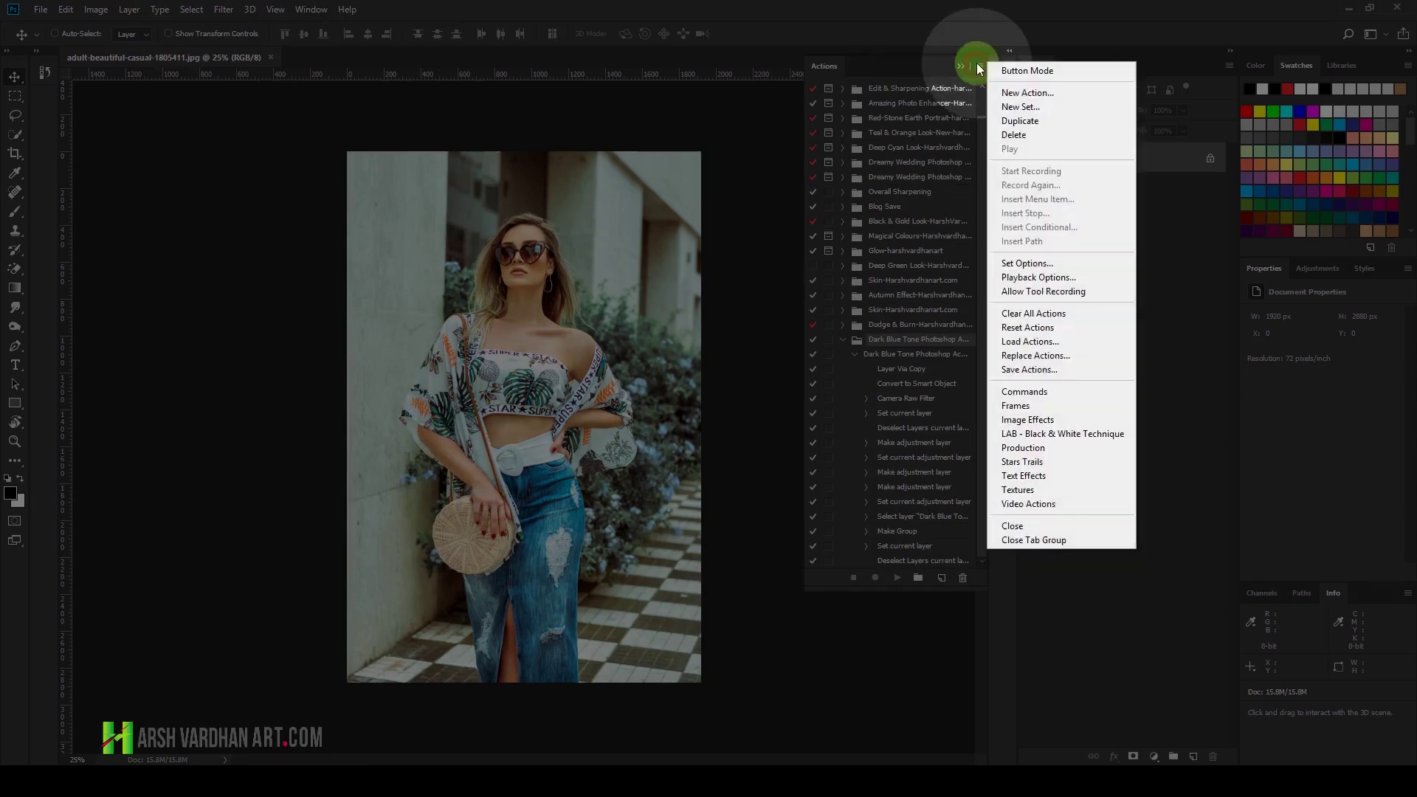
click(1054, 344)
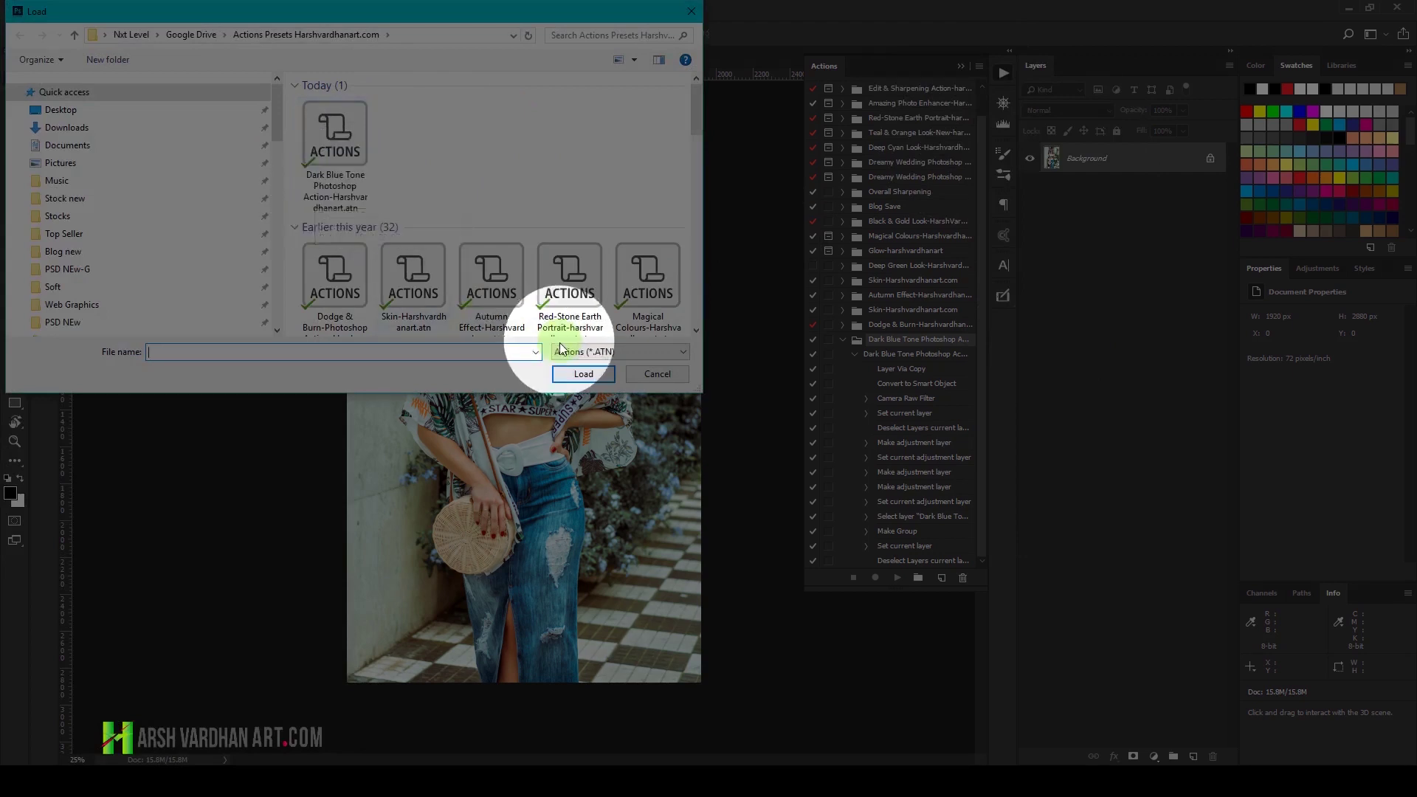
click(582, 374)
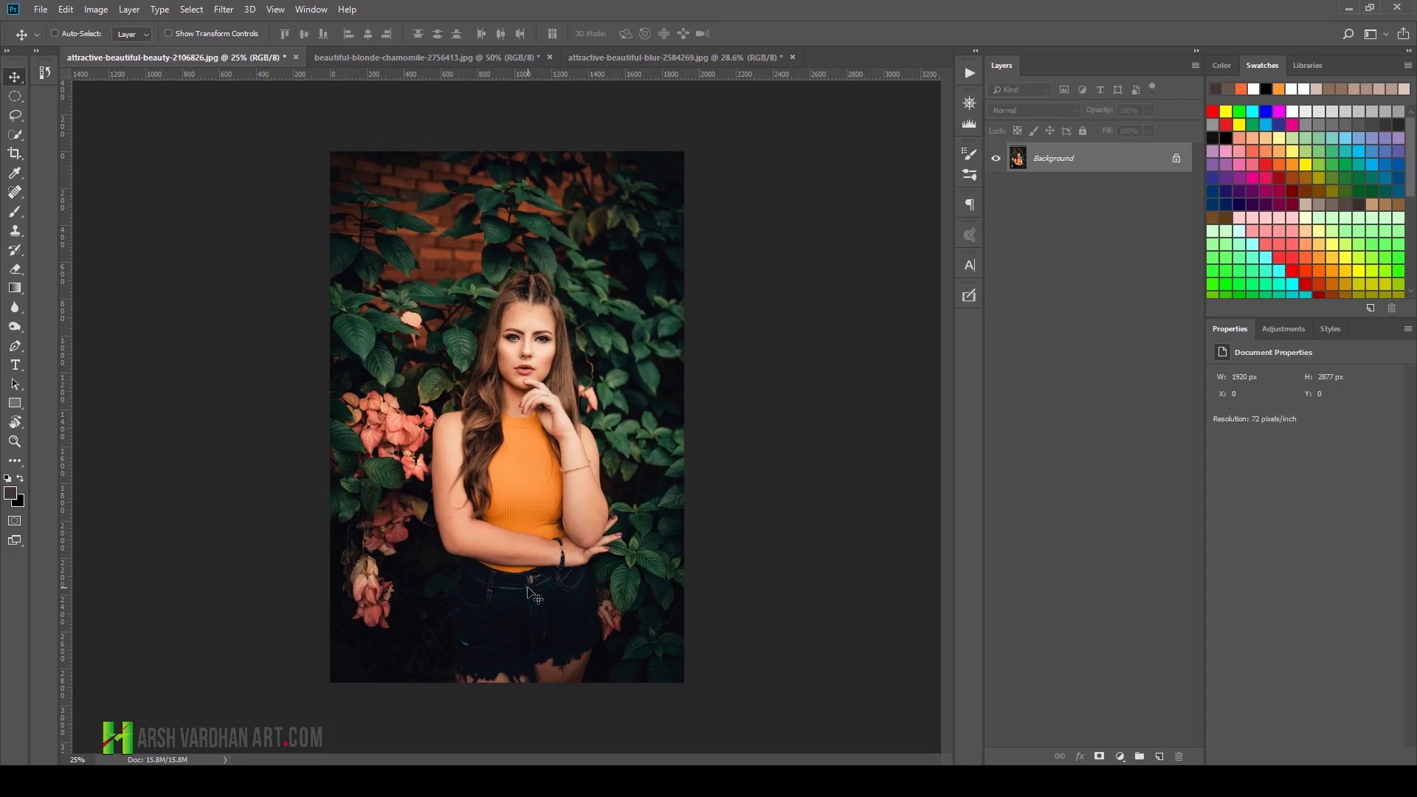
Step: Duplicate the portrait to Layer 1, convert it to a smart object, and open Camera Raw Filter
key(ctrl+j)
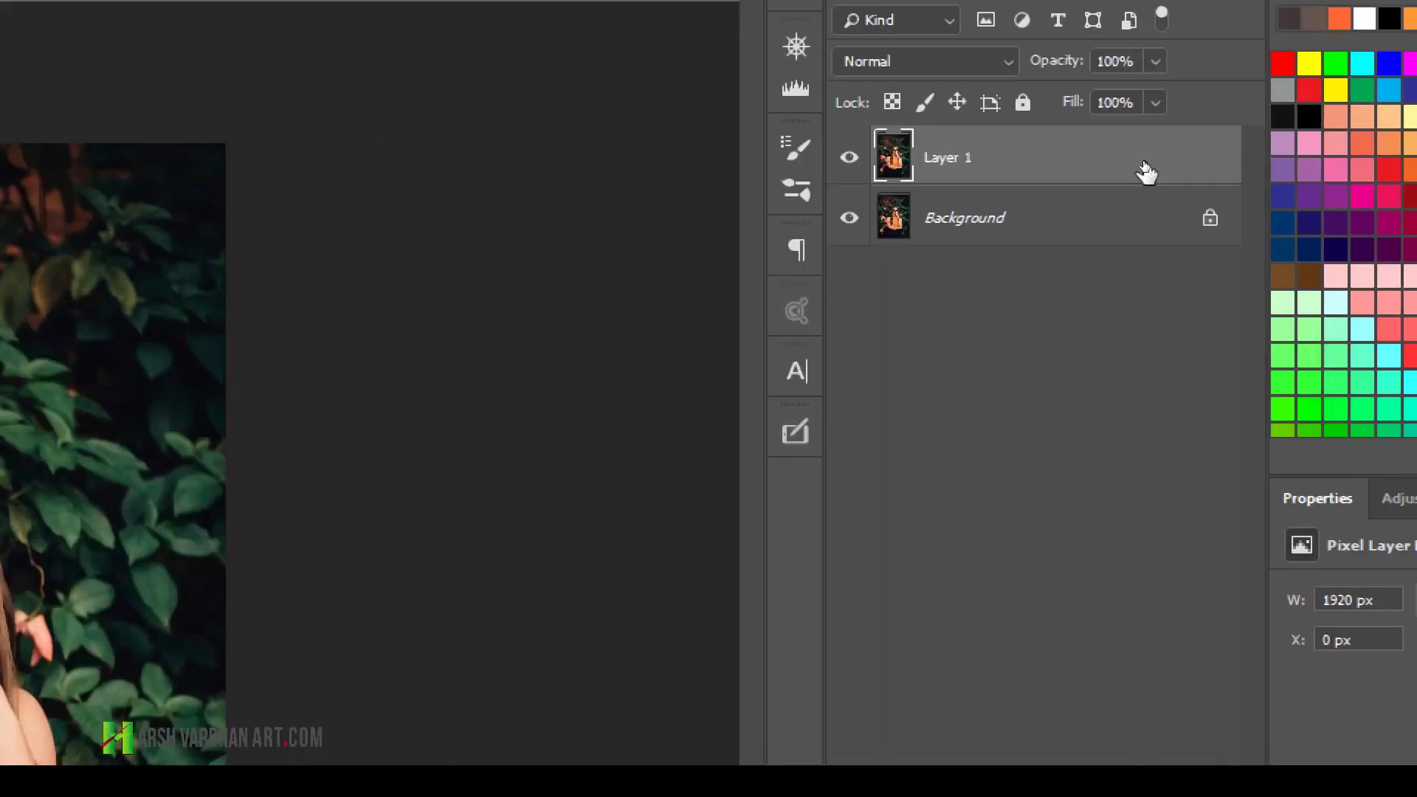
right_click(1146, 171)
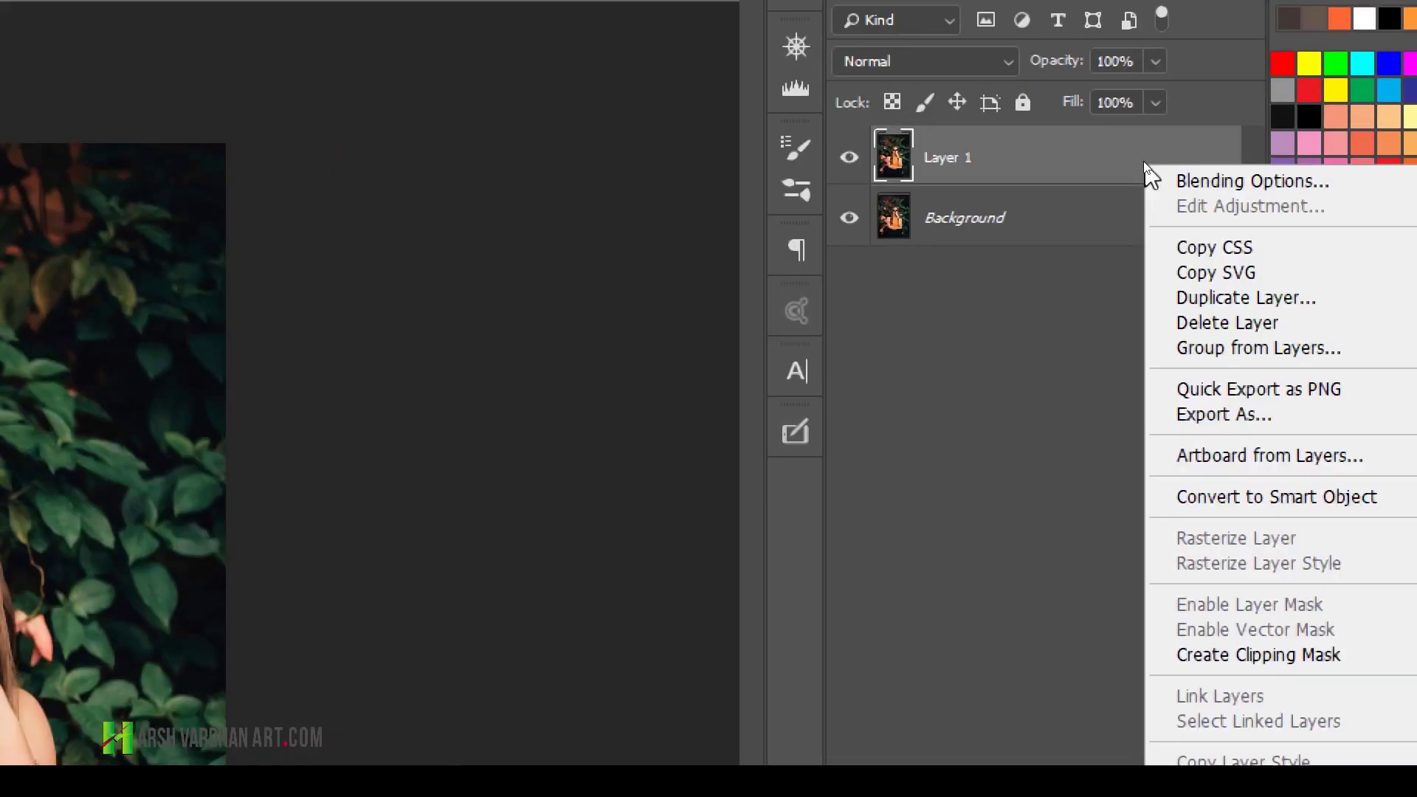
click(1313, 504)
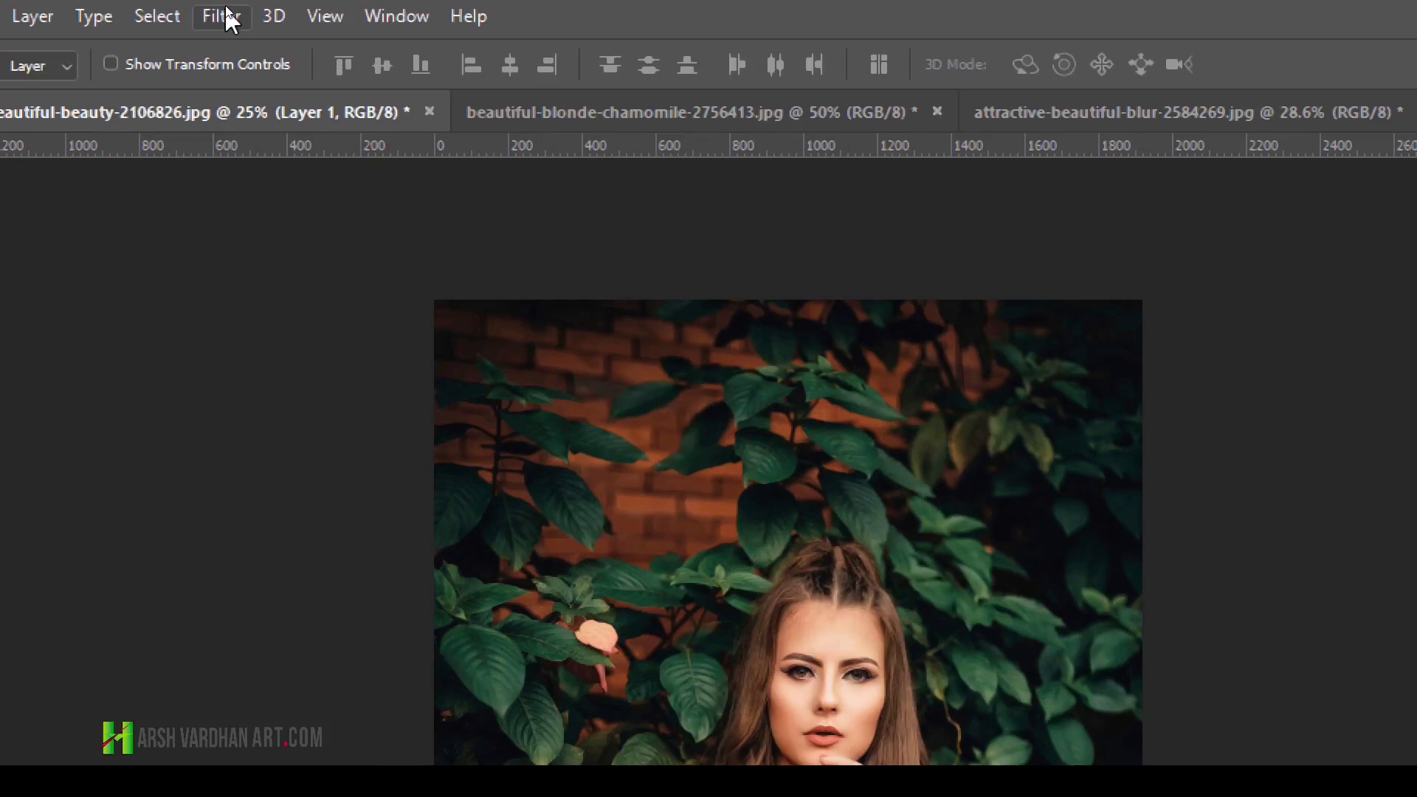
click(233, 17)
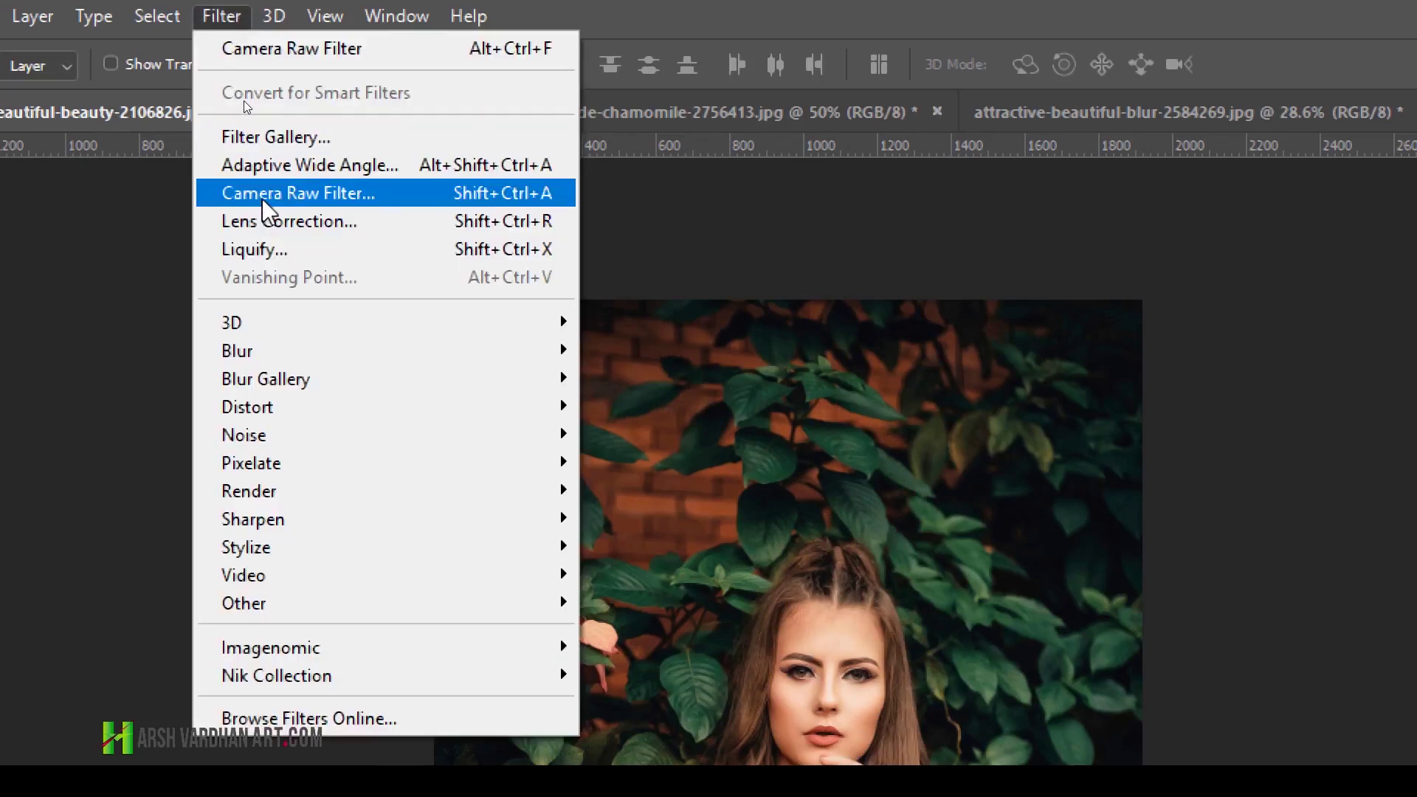
click(300, 190)
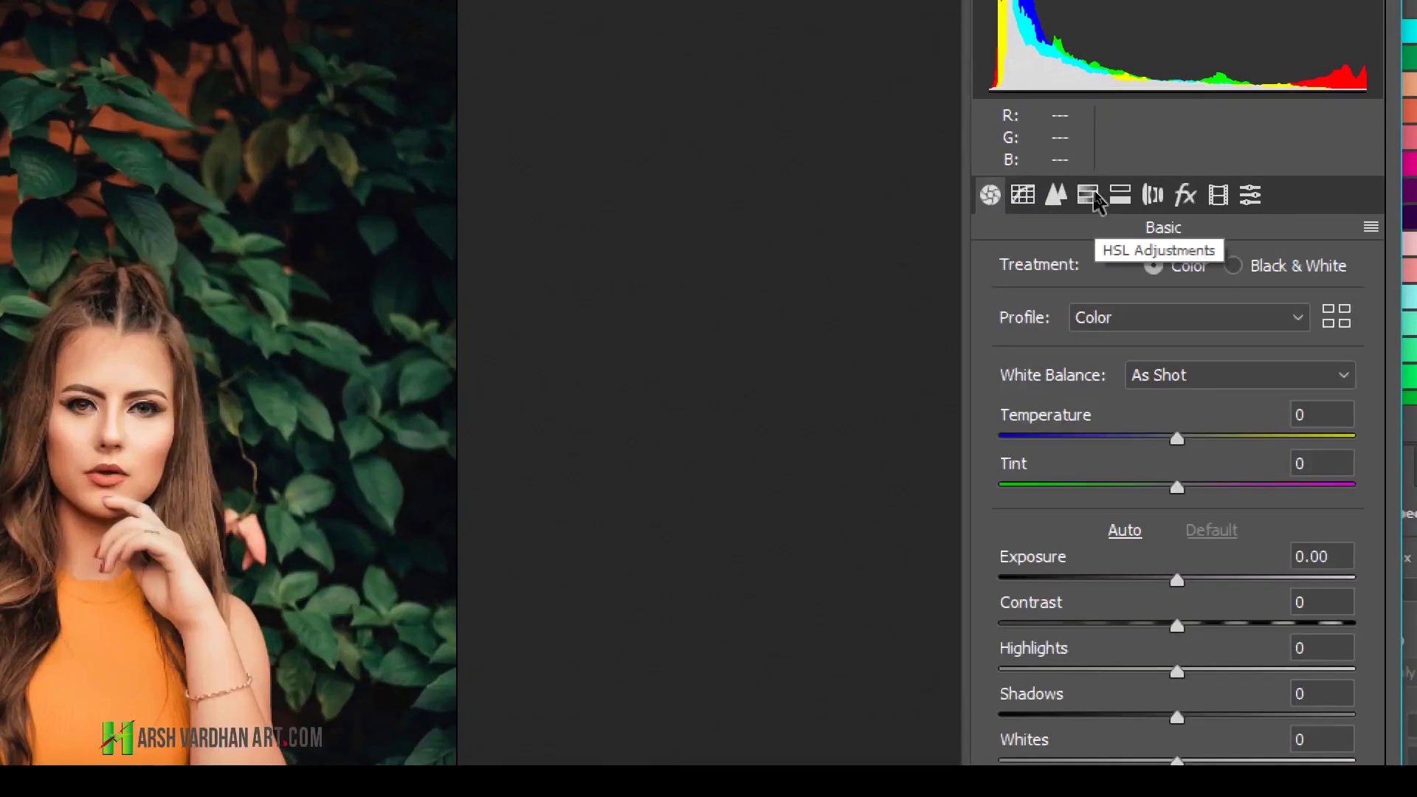
Step: Set HSL saturation to Yellows -82 and Greens, Aquas, Blues, Purples, Magentas -100
click(1091, 196)
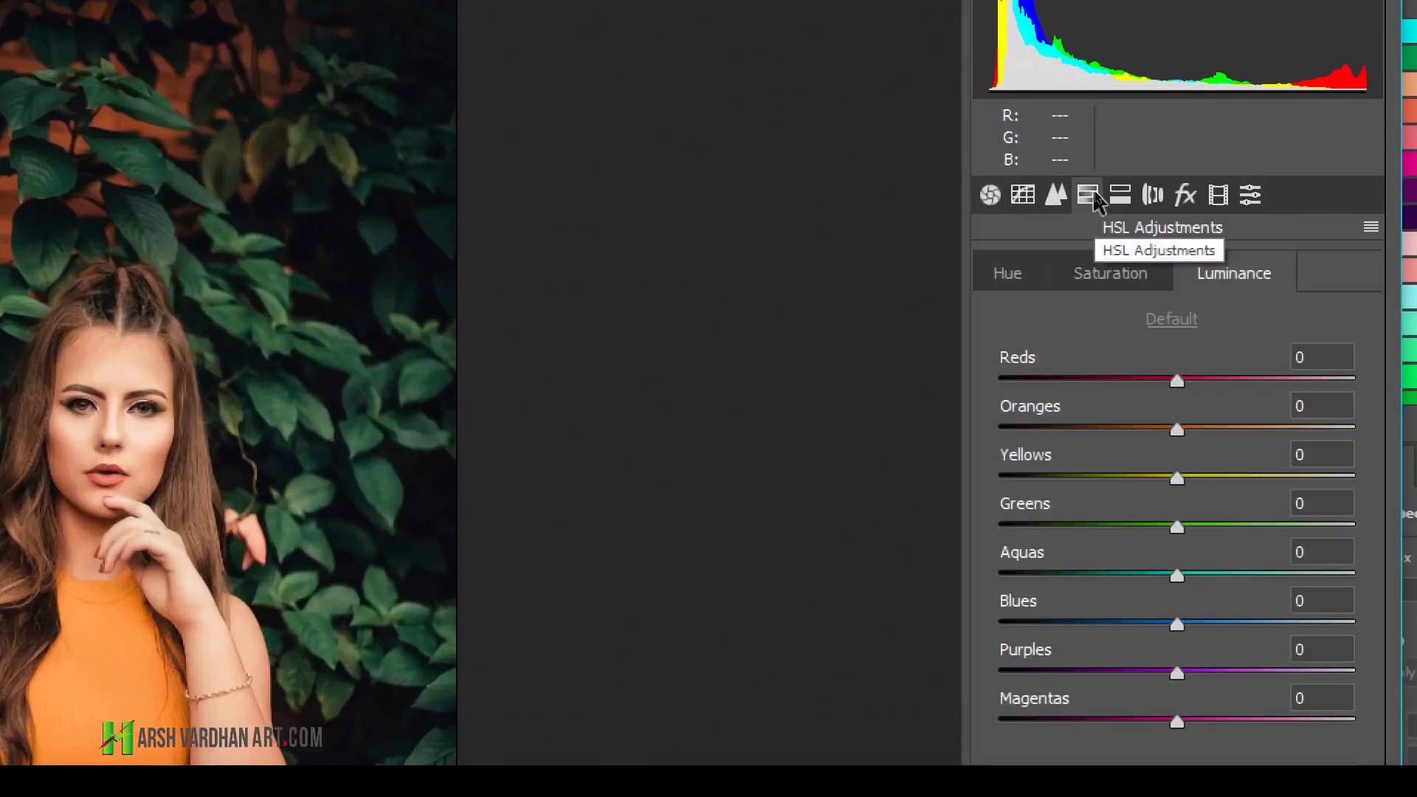
click(1122, 274)
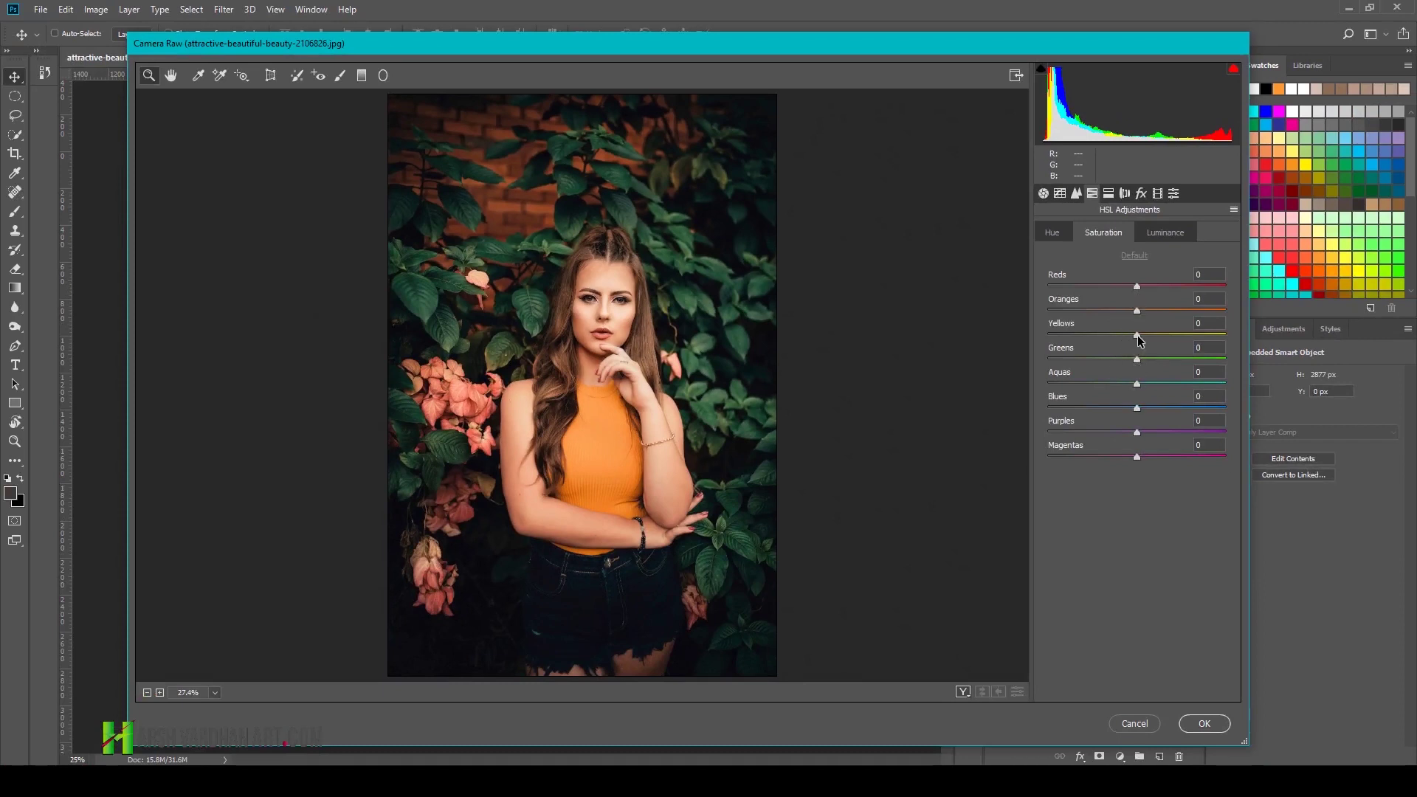
drag(1136, 335, 1063, 335)
drag(1137, 360, 1048, 361)
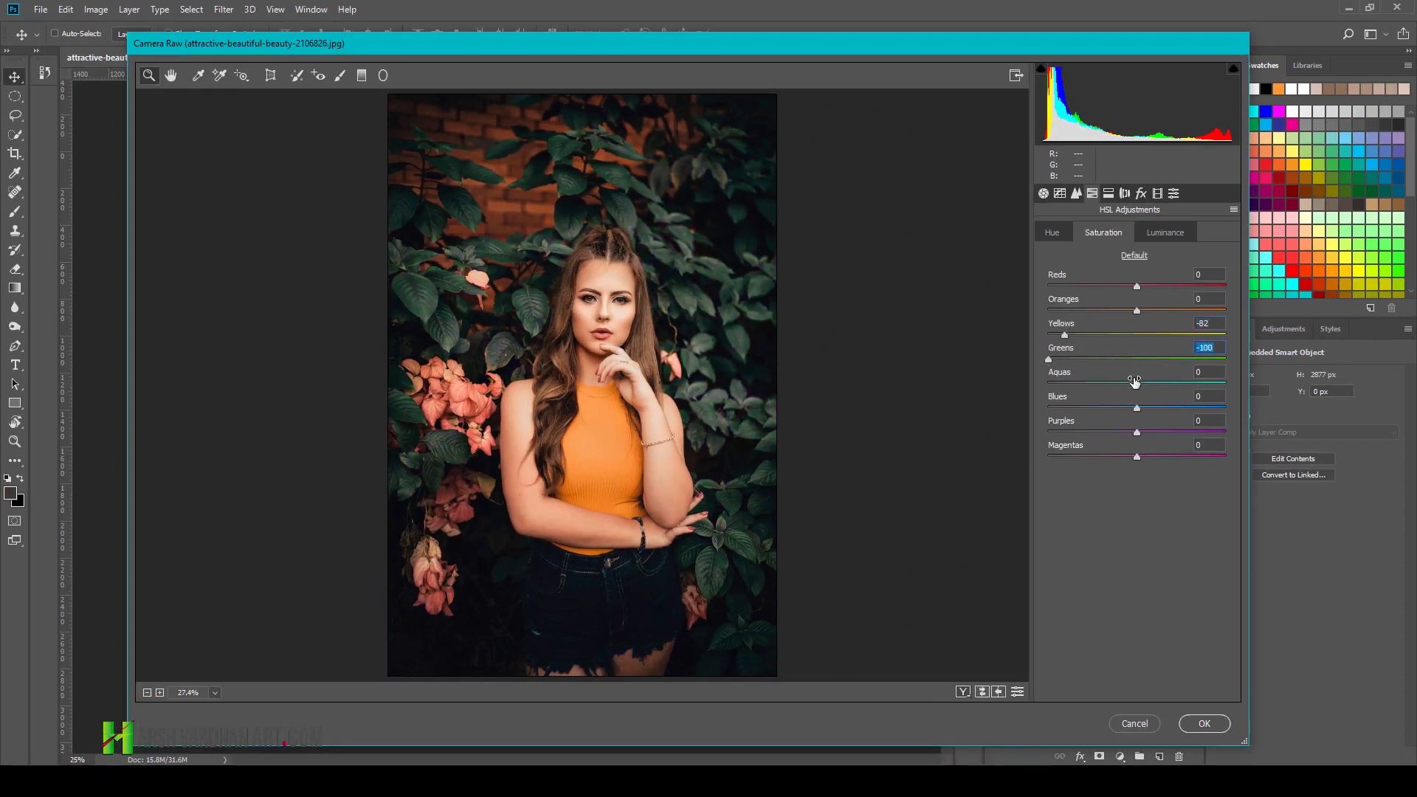
drag(1137, 384, 1047, 384)
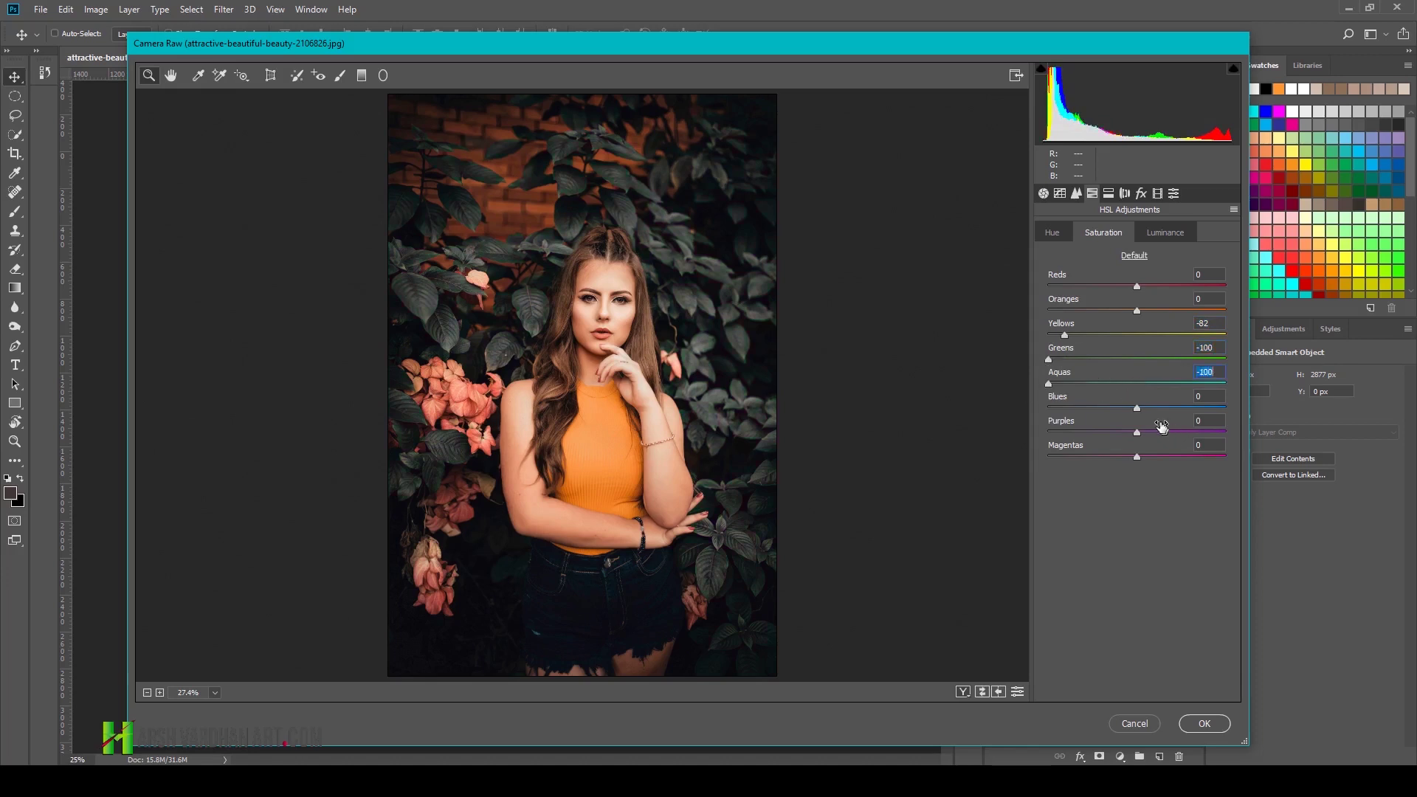
drag(1137, 409, 1048, 408)
drag(1137, 433, 1048, 433)
drag(1137, 457, 1047, 458)
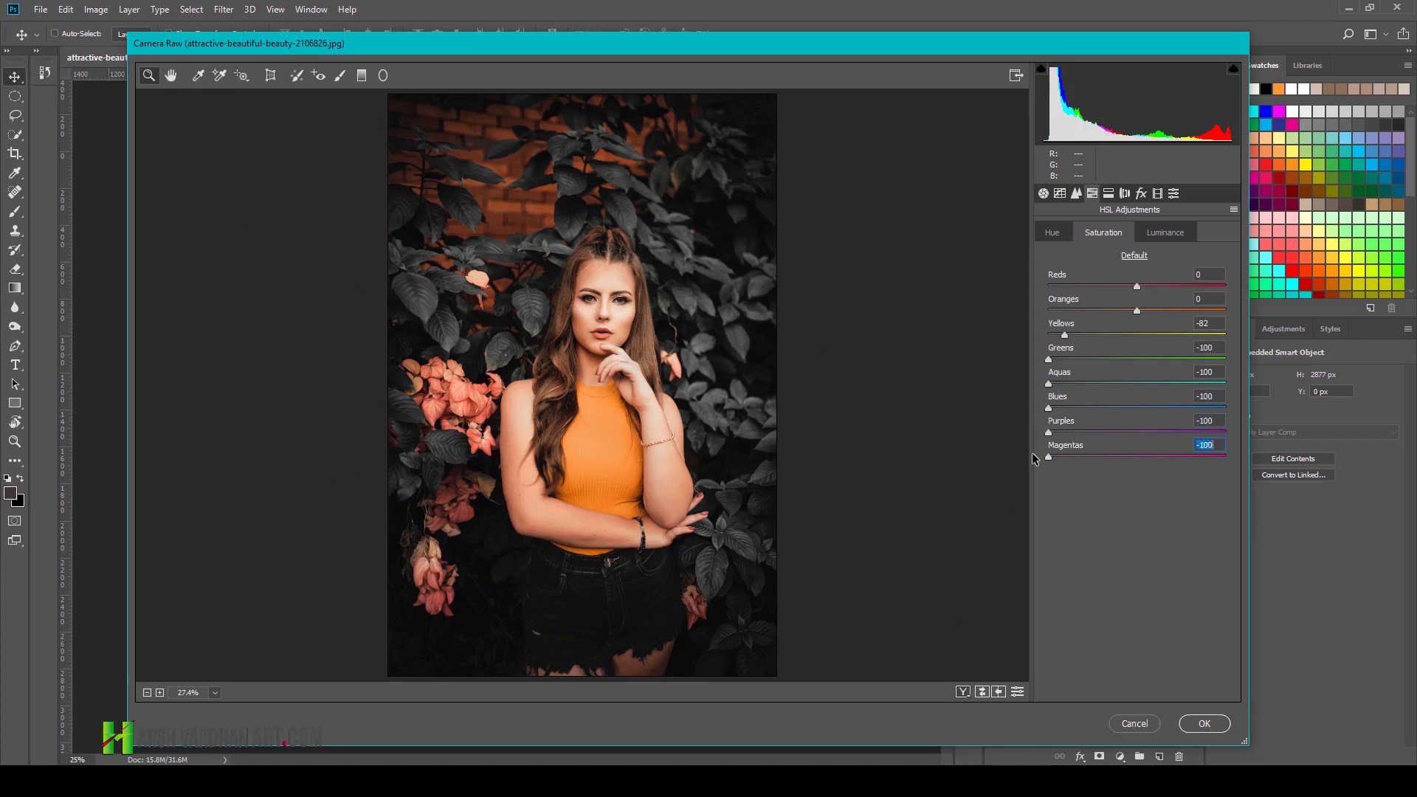
Step: Raise luminance: Greens +48, Aquas +42, Blues +41, Purples +37, Magentas +30, Yellows +35, Oranges +14, Reds +8
click(1164, 233)
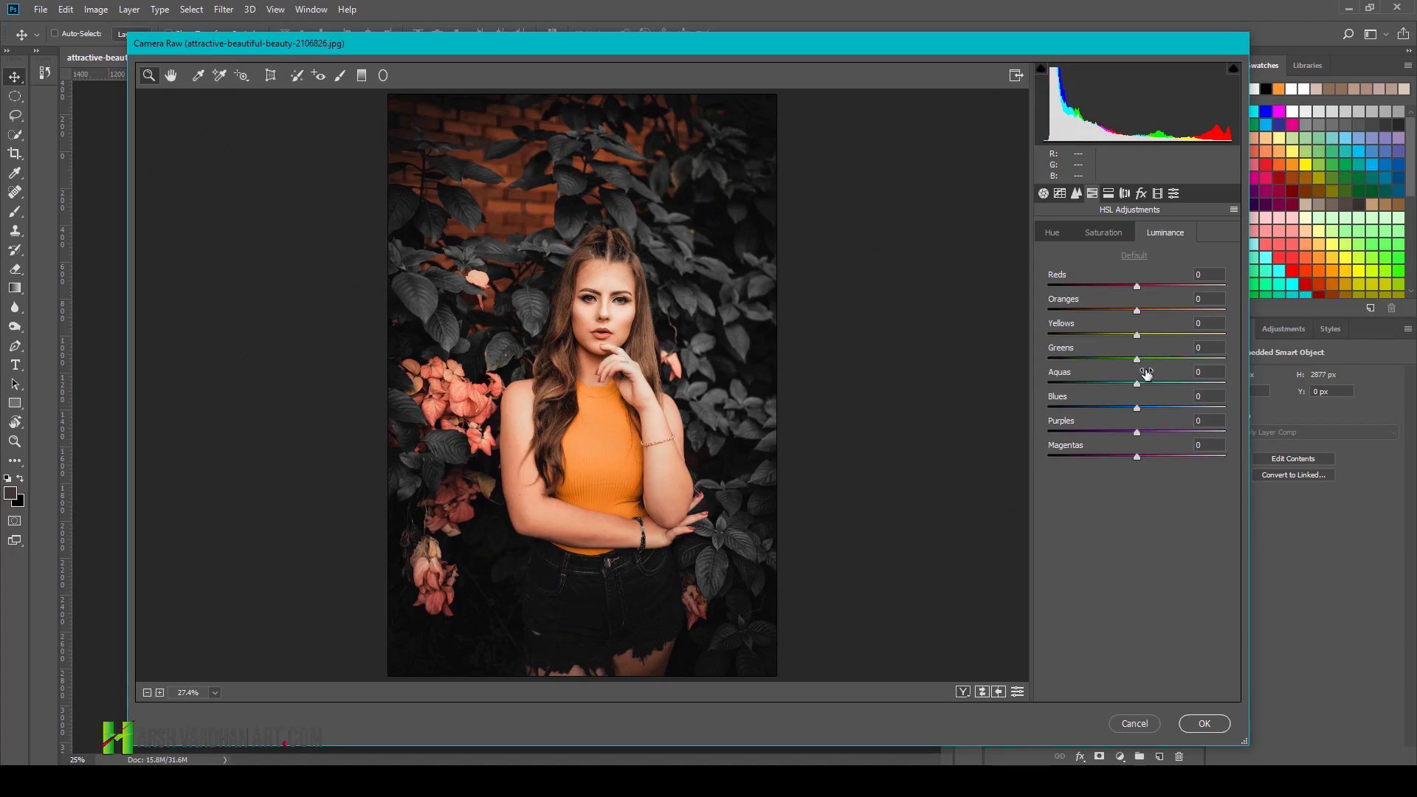
mouse_move(1139, 359)
mouse_down()
mouse_move(1183, 358)
mouse_move(1165, 457)
mouse_up()
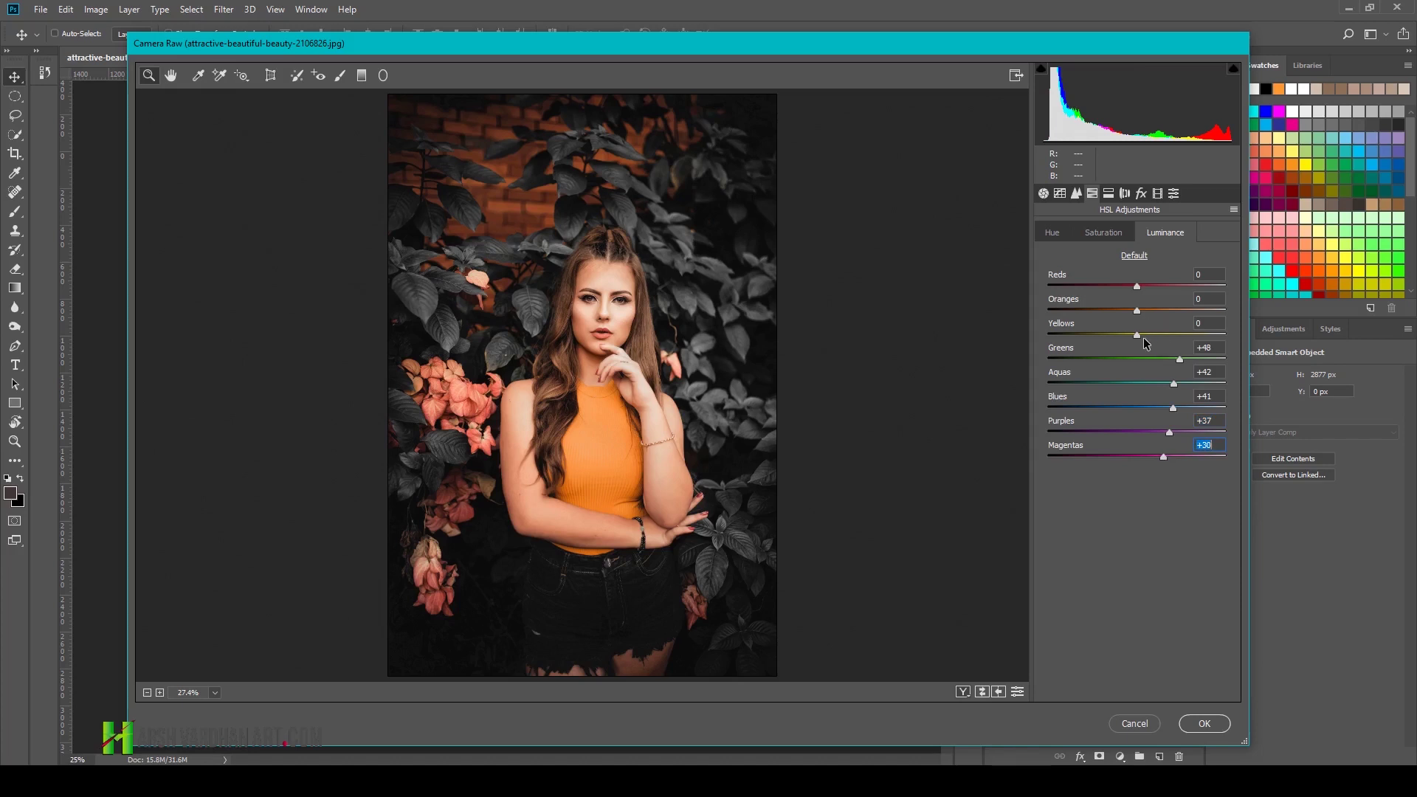
drag(1138, 335, 1170, 335)
mouse_move(1138, 311)
mouse_down()
mouse_move(1153, 311)
mouse_move(1143, 285)
mouse_up()
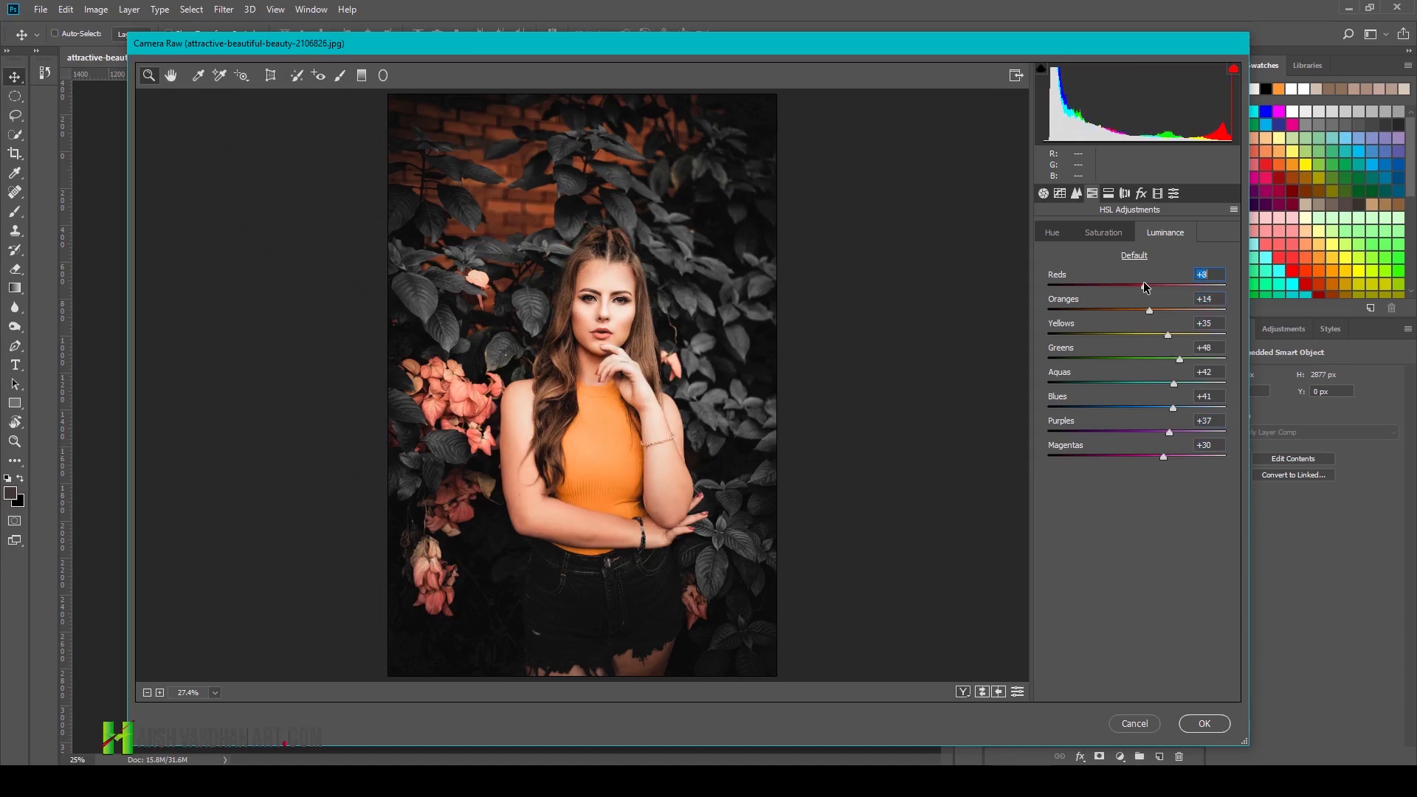
Step: Shift HSL hues to Greens -60, Aquas +31, Blues -53 and Purples -15
click(1054, 232)
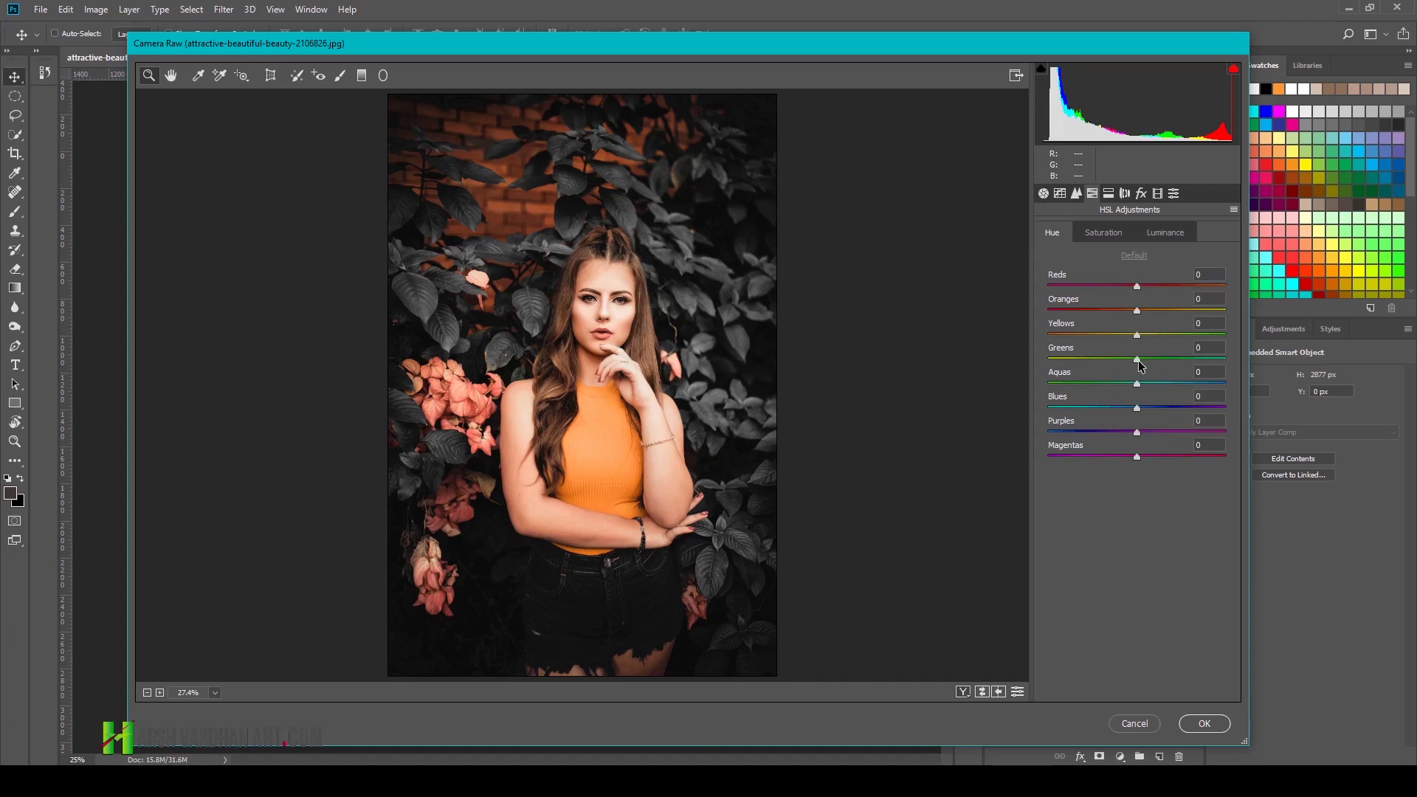
drag(1138, 359, 1085, 359)
mouse_move(1095, 384)
mouse_down()
mouse_move(1164, 384)
mouse_move(1079, 407)
mouse_move(1124, 434)
mouse_up()
click(1043, 194)
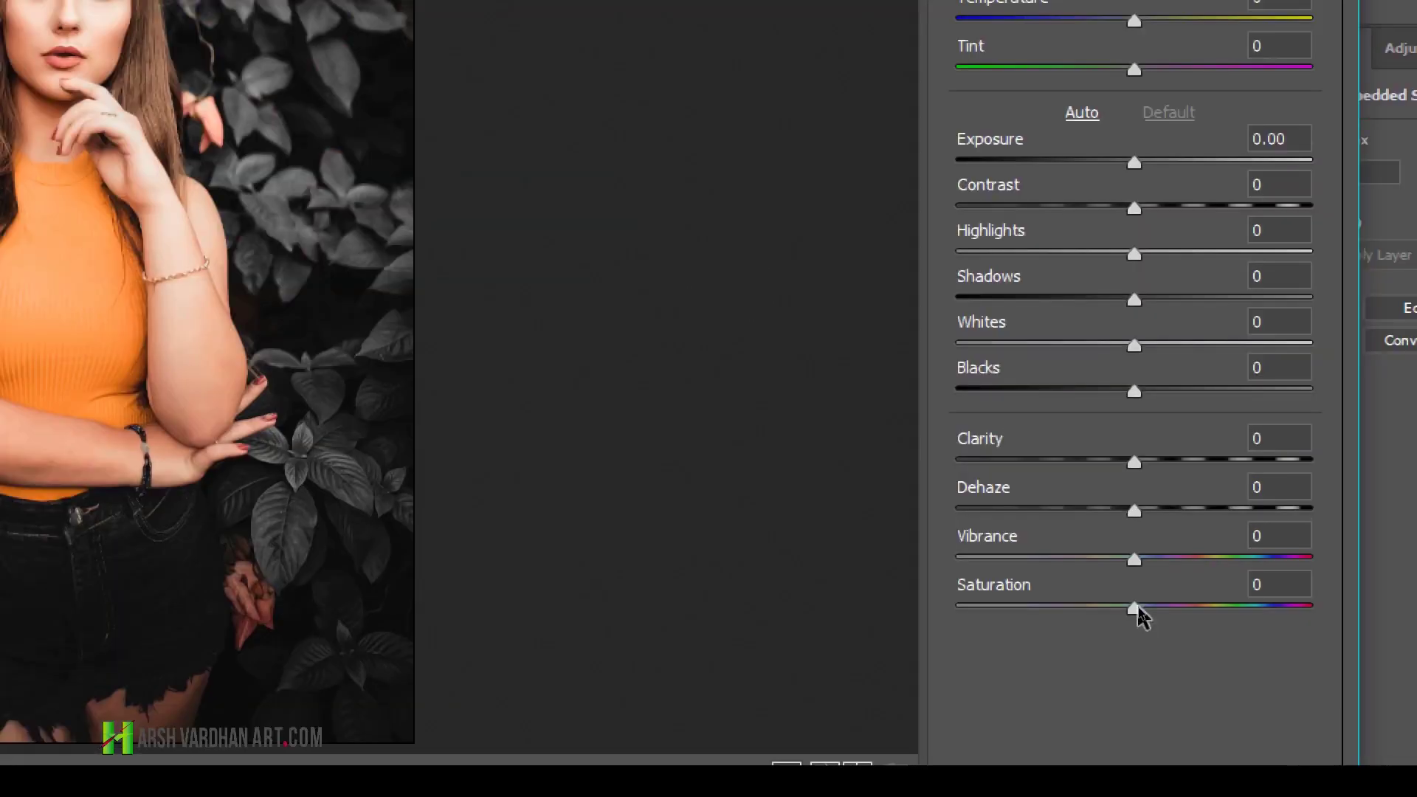
Step: Set Saturation -33, then calibration Blue hue -39, Blue saturation -15, Red hue +4, Green hue -17
mouse_move(1135, 607)
mouse_down()
mouse_move(1074, 607)
mouse_move(1107, 608)
mouse_up()
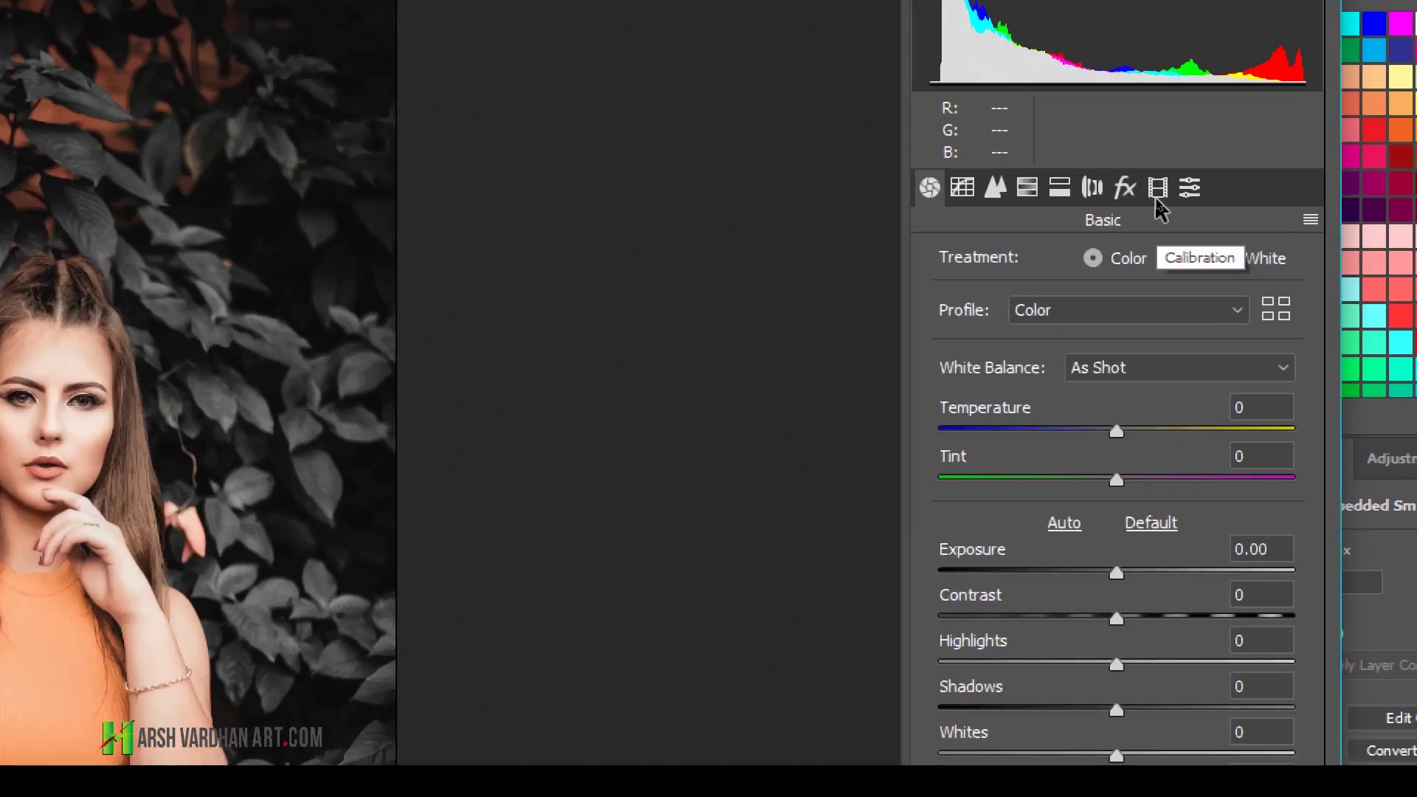
click(1155, 195)
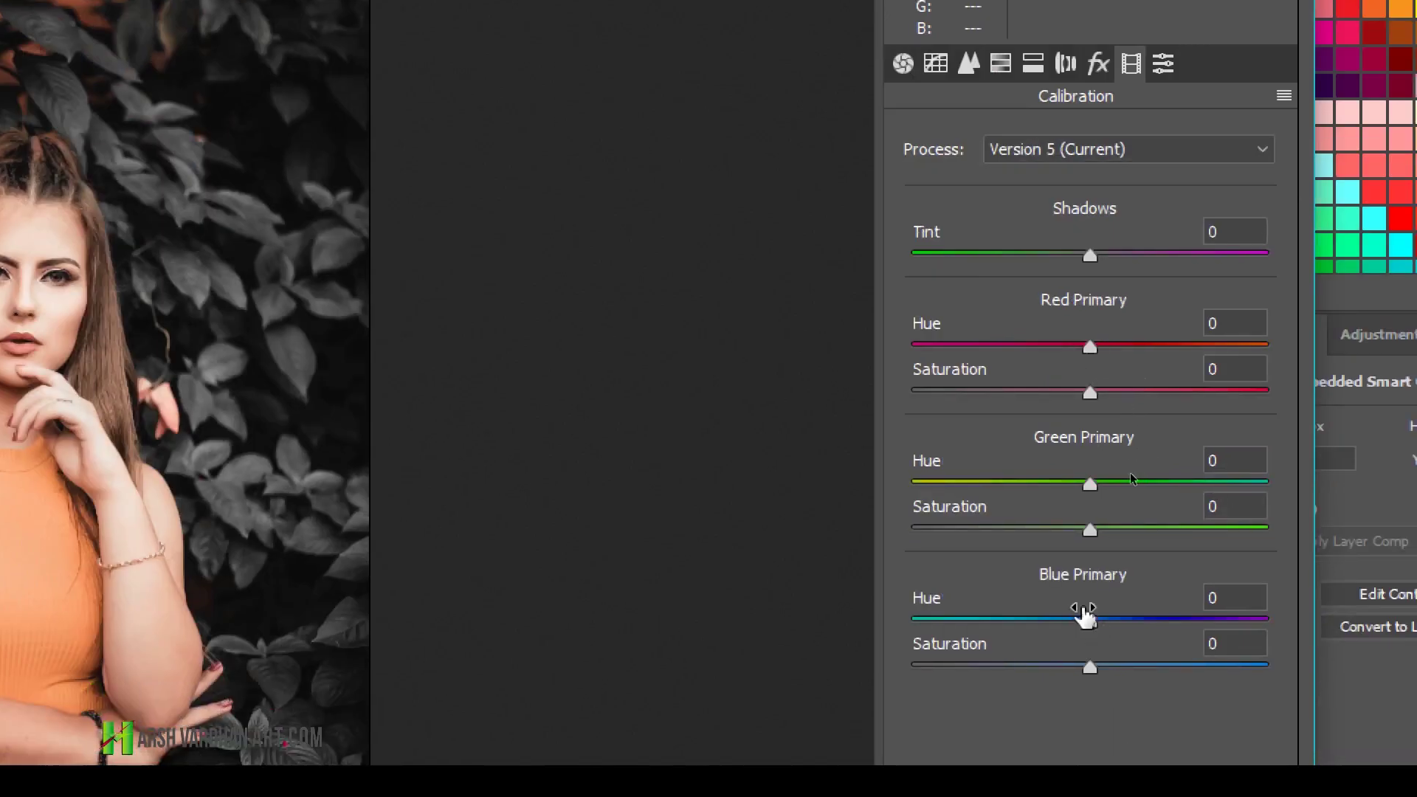
drag(1090, 623, 1023, 623)
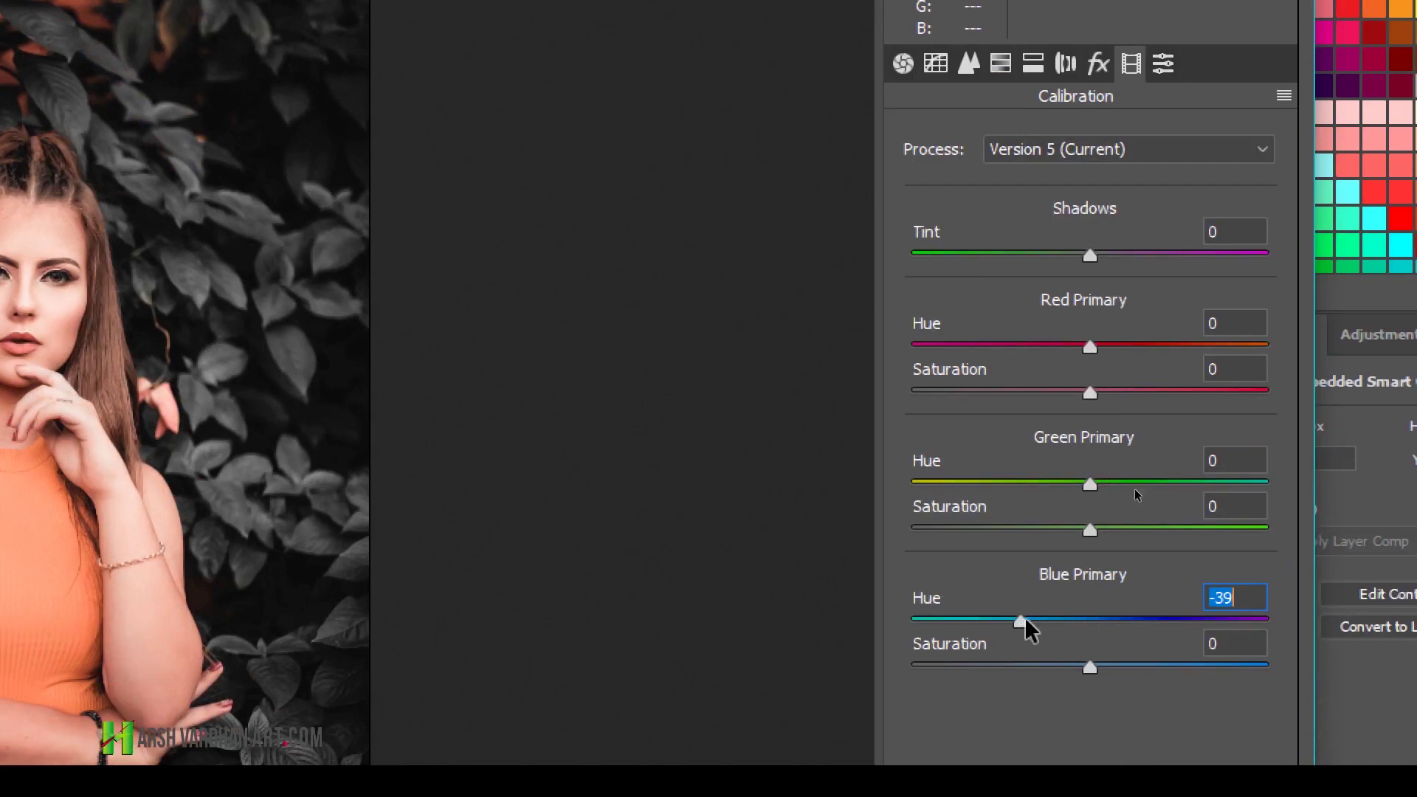
drag(1090, 669, 1063, 669)
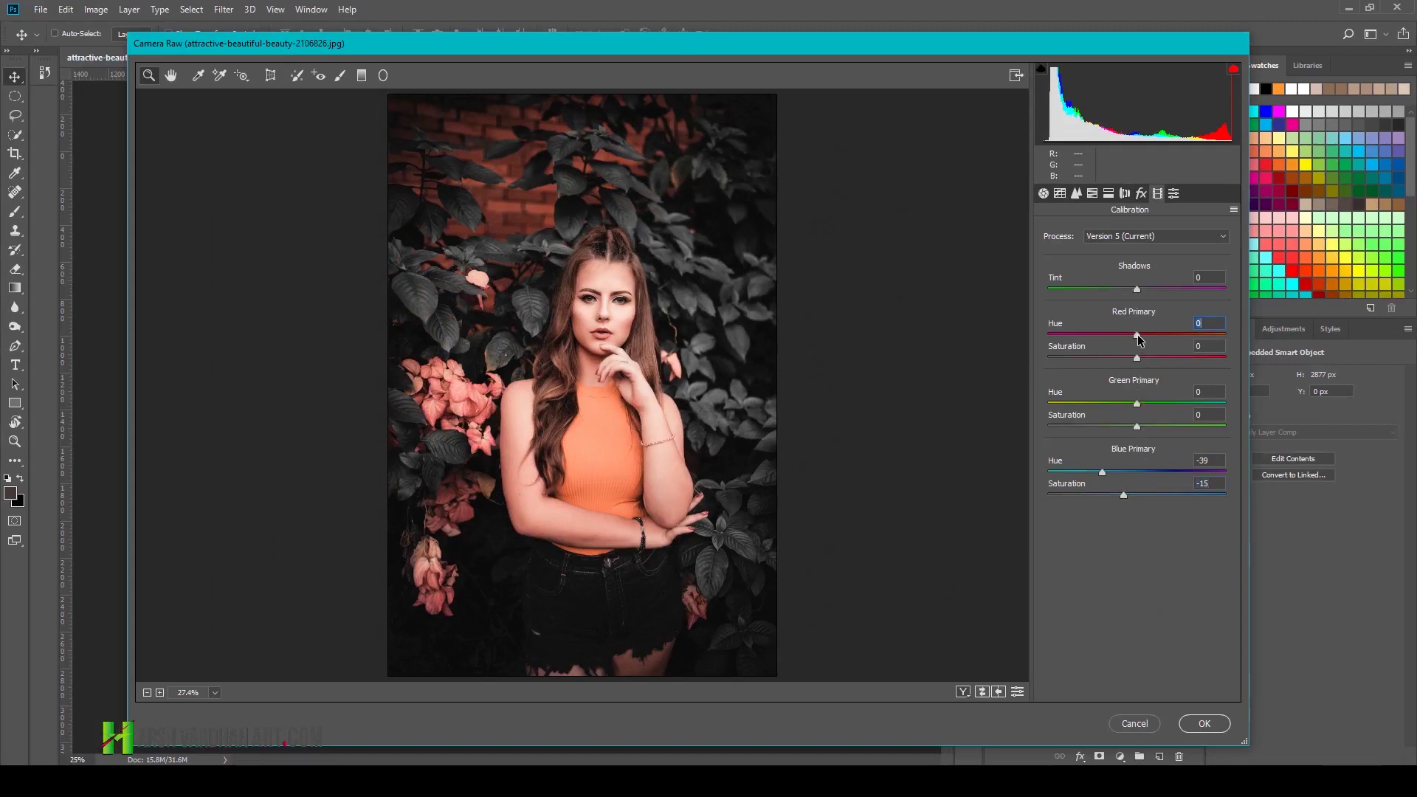
mouse_move(1138, 337)
mouse_down()
mouse_move(1123, 336)
mouse_move(1148, 337)
mouse_up()
mouse_move(1138, 403)
mouse_down()
mouse_move(1096, 407)
mouse_move(1165, 405)
mouse_move(1121, 403)
mouse_up()
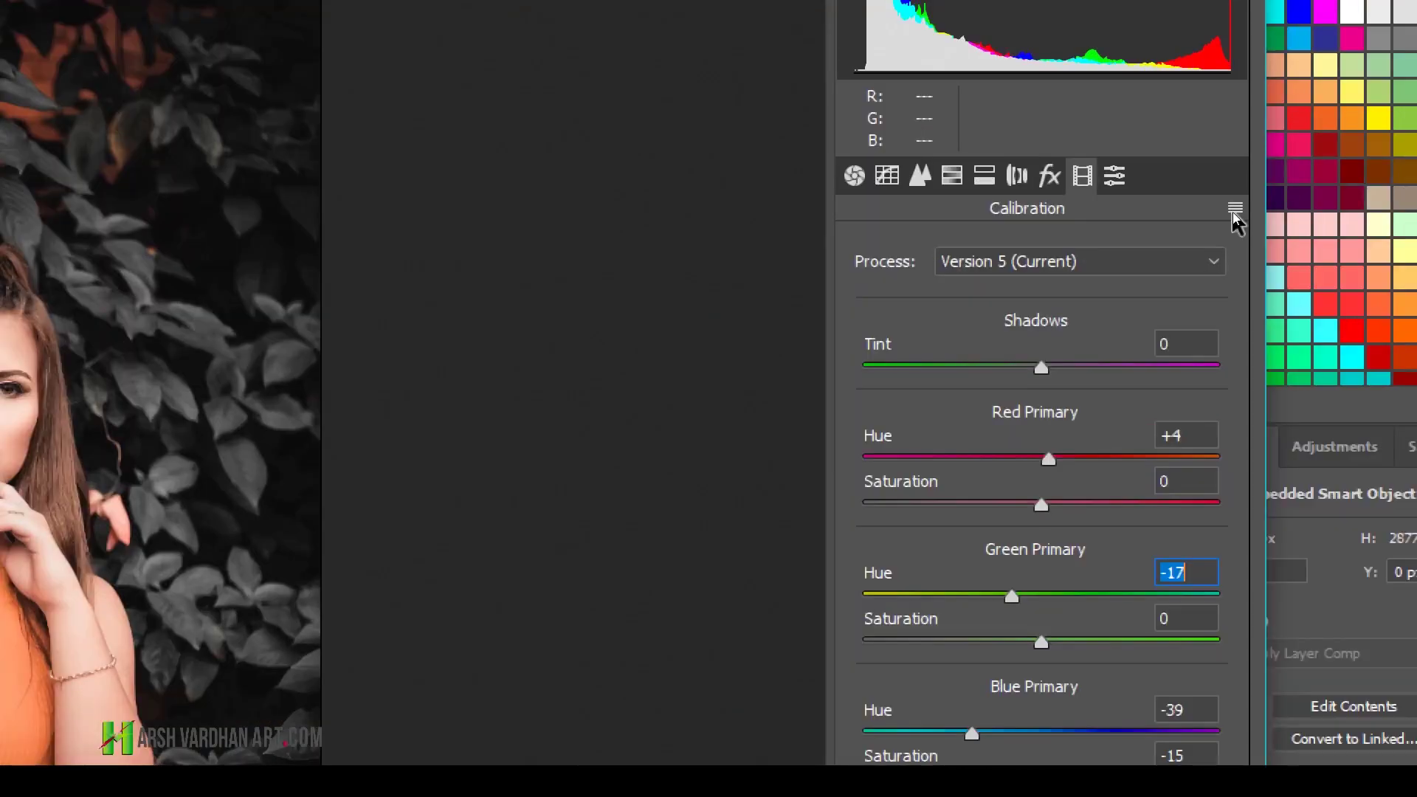
Step: Start saving the Camera Raw settings, cancel, and apply the filter to Layer 1
click(1236, 210)
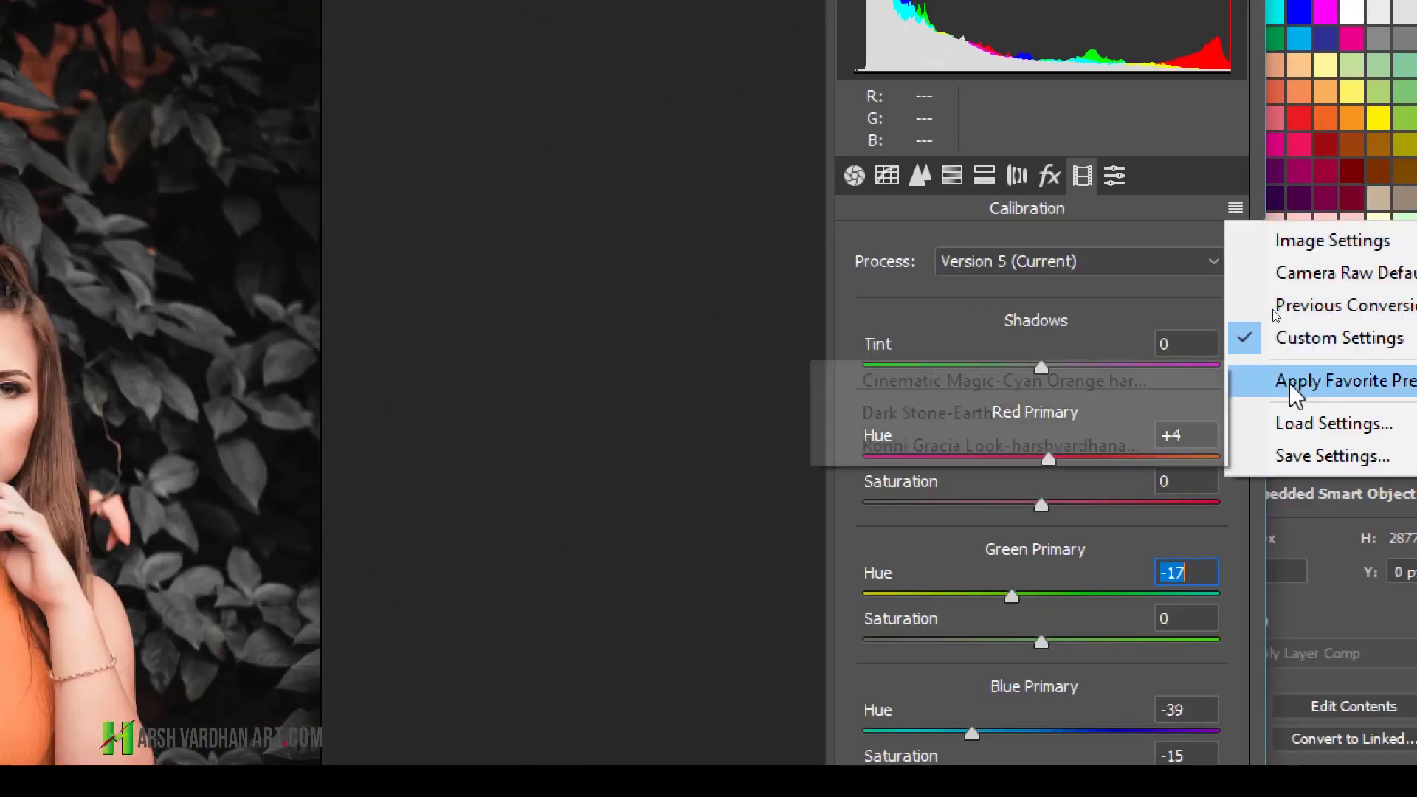
click(1331, 456)
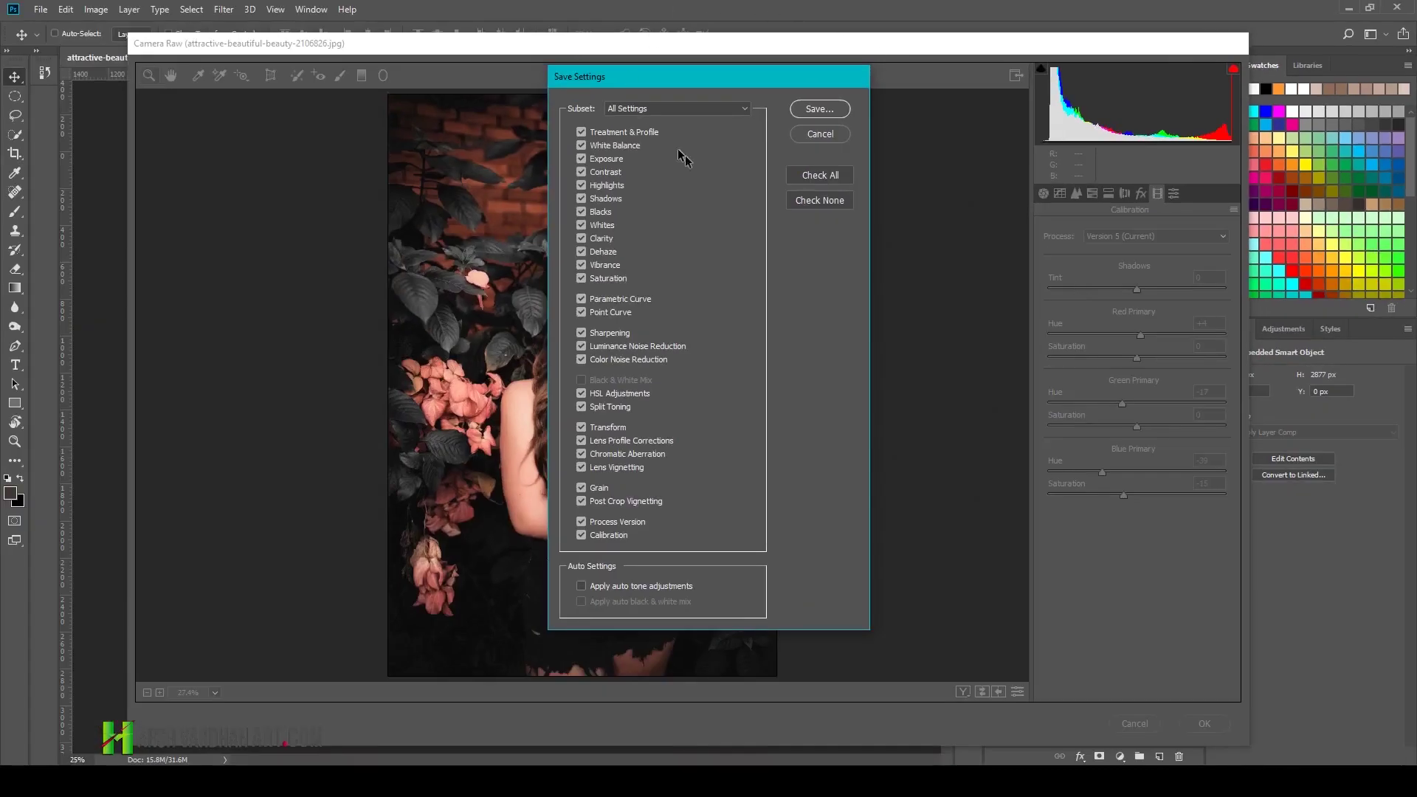
click(813, 109)
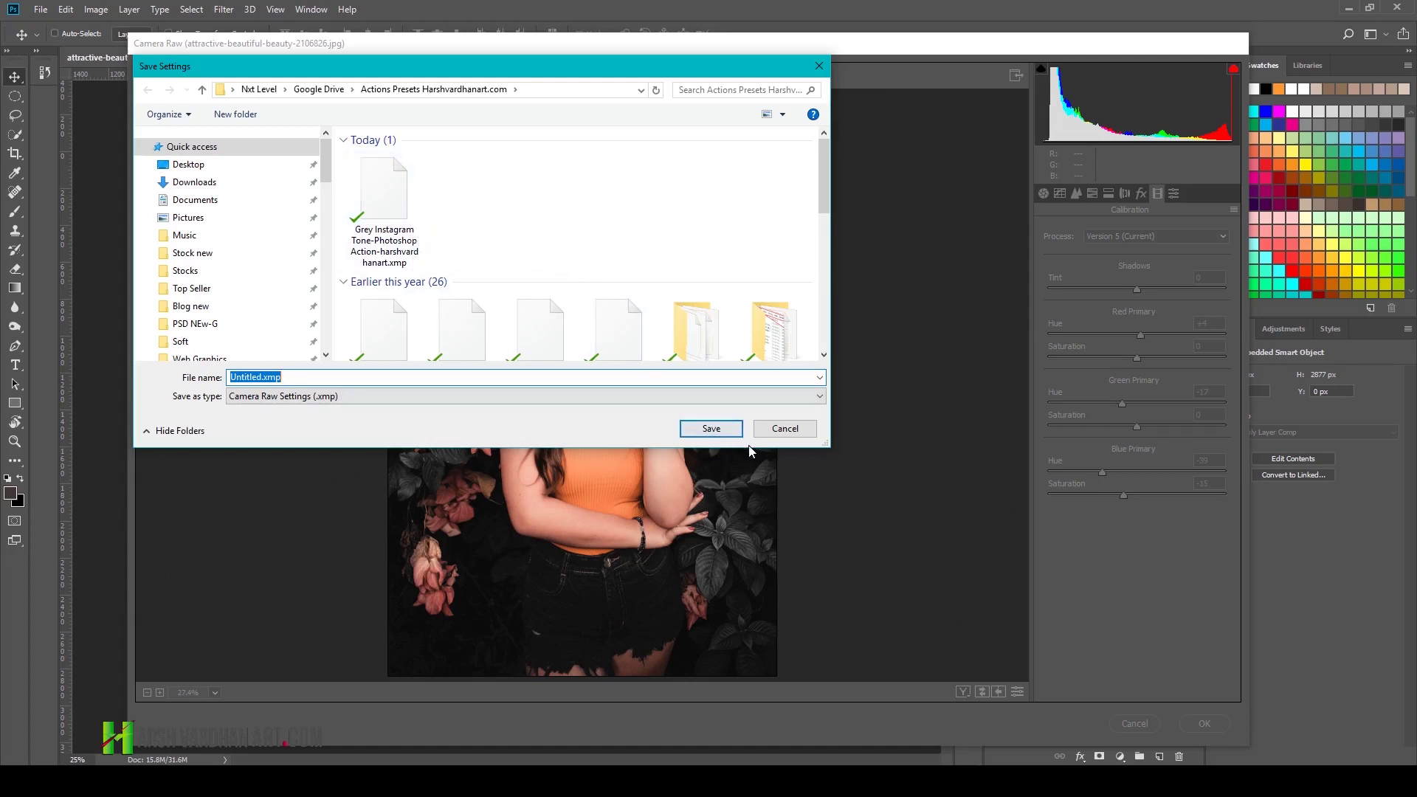
click(785, 428)
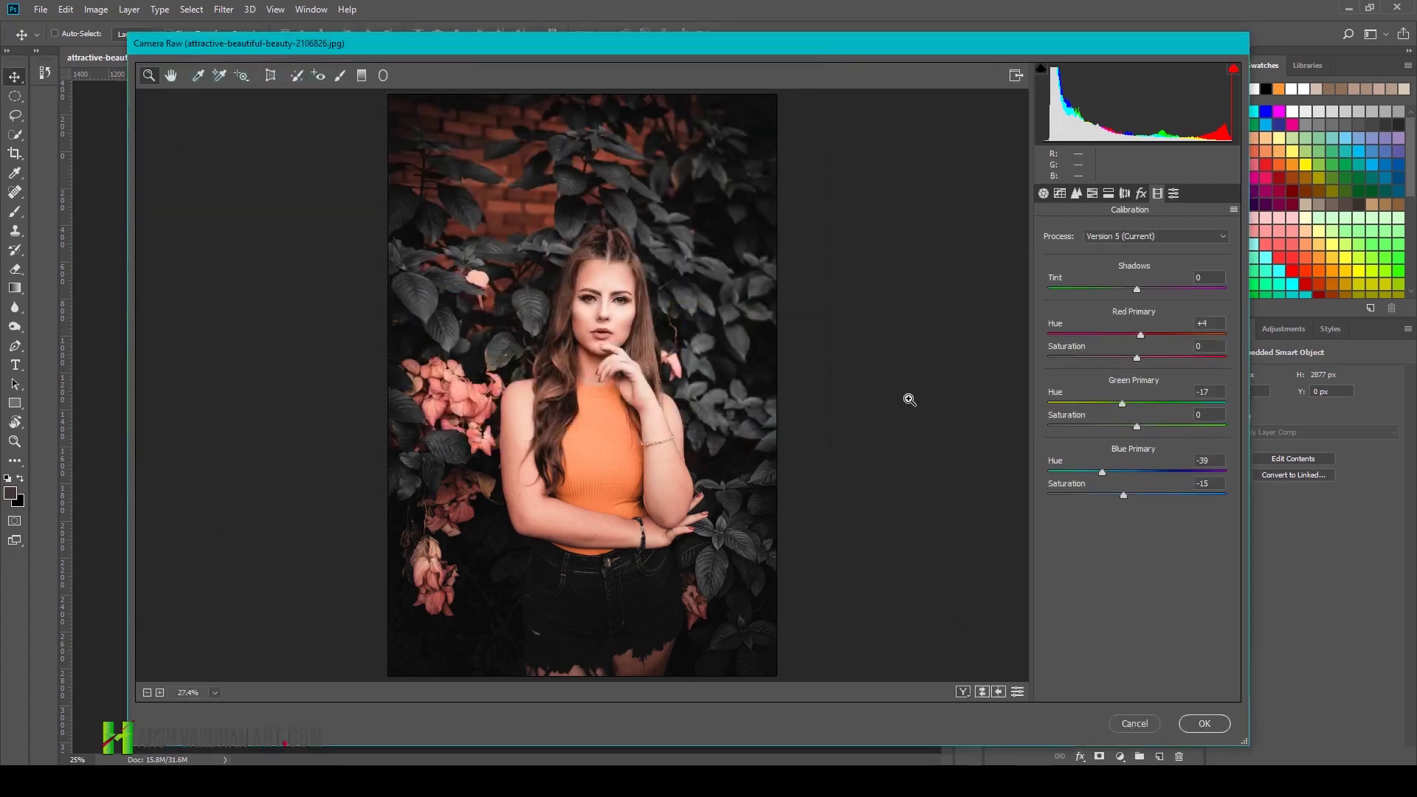
click(1204, 723)
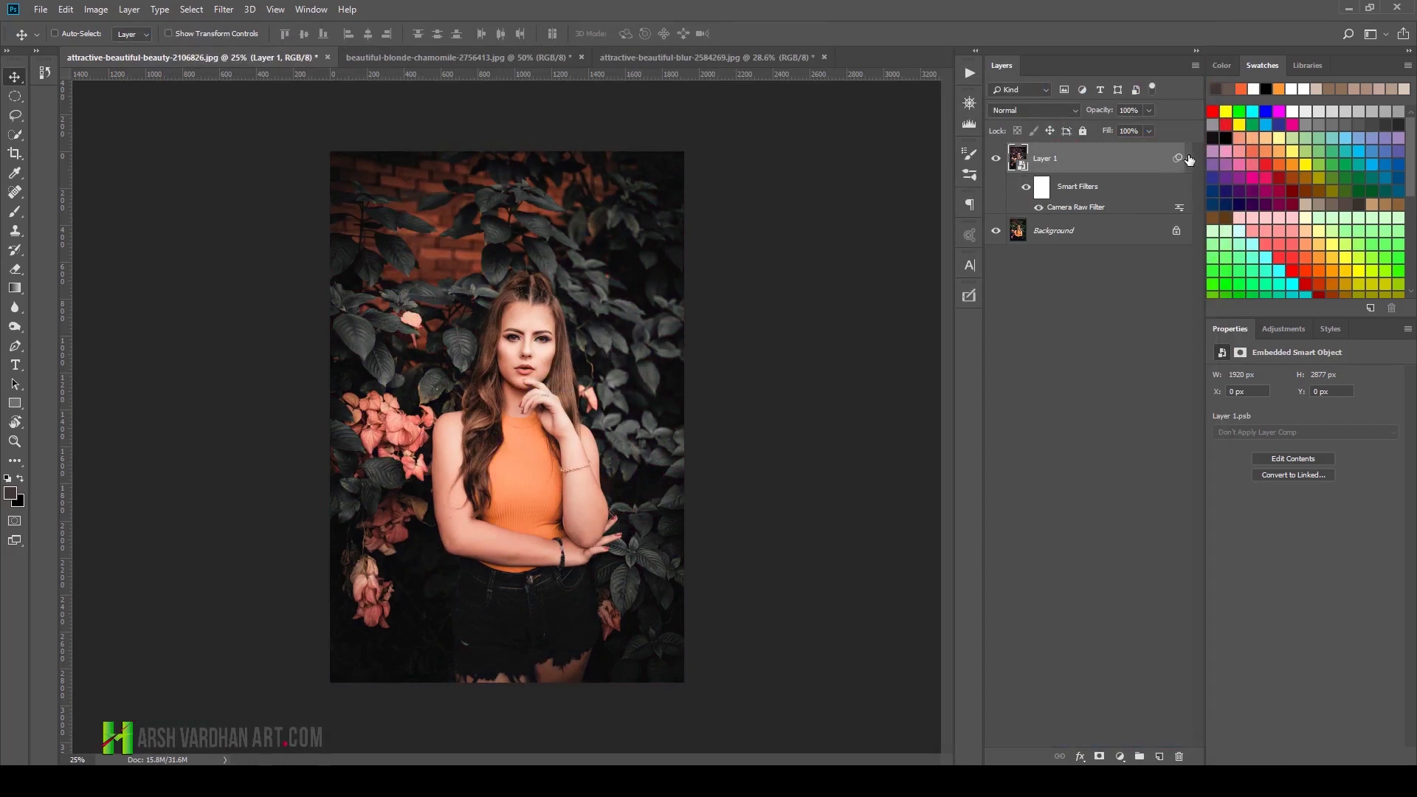
Step: Rename Layer 1 to 'manual', toggle its visibility to compare, and collapse its Smart Filters
double_click(1053, 162)
text(manual)
key(Return)
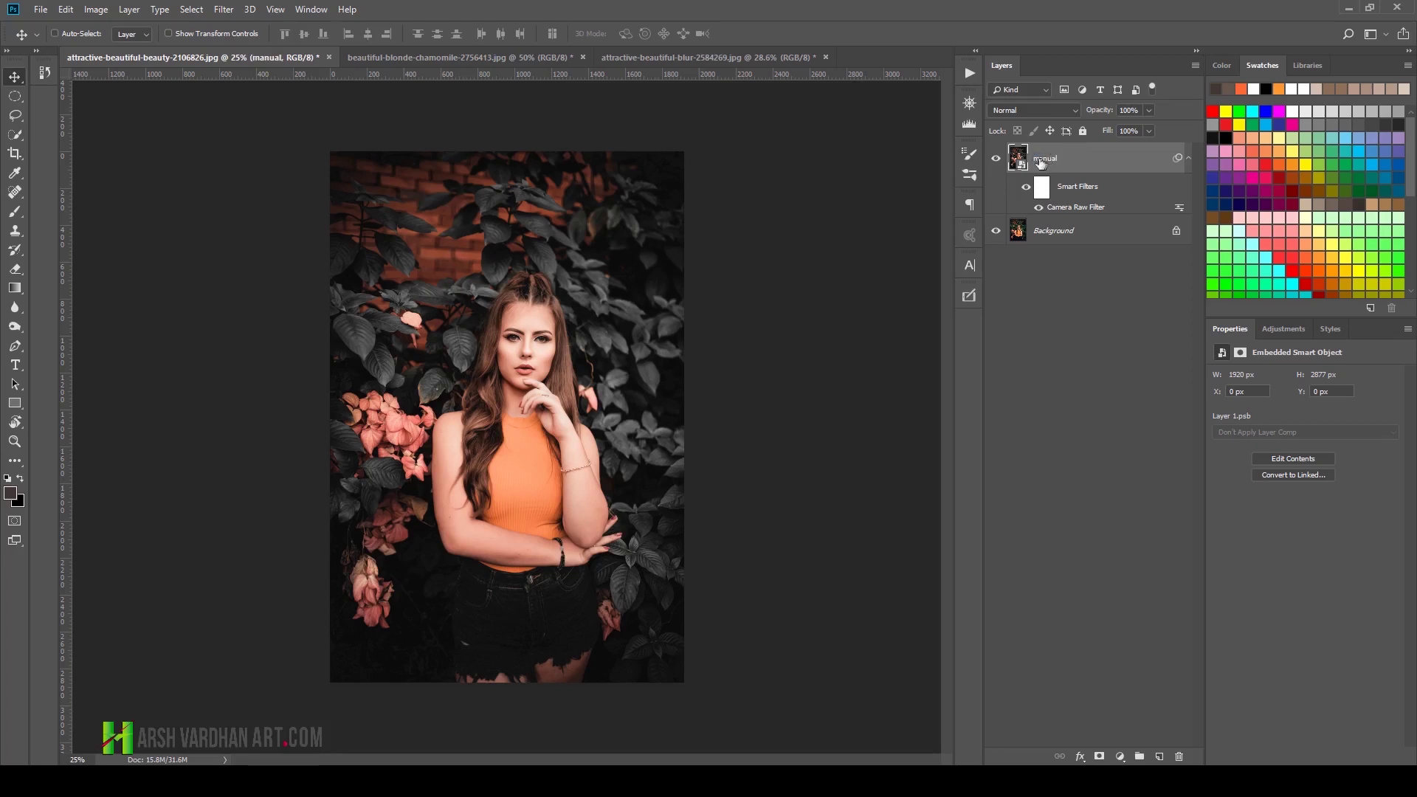
click(996, 158)
click(996, 163)
click(1187, 160)
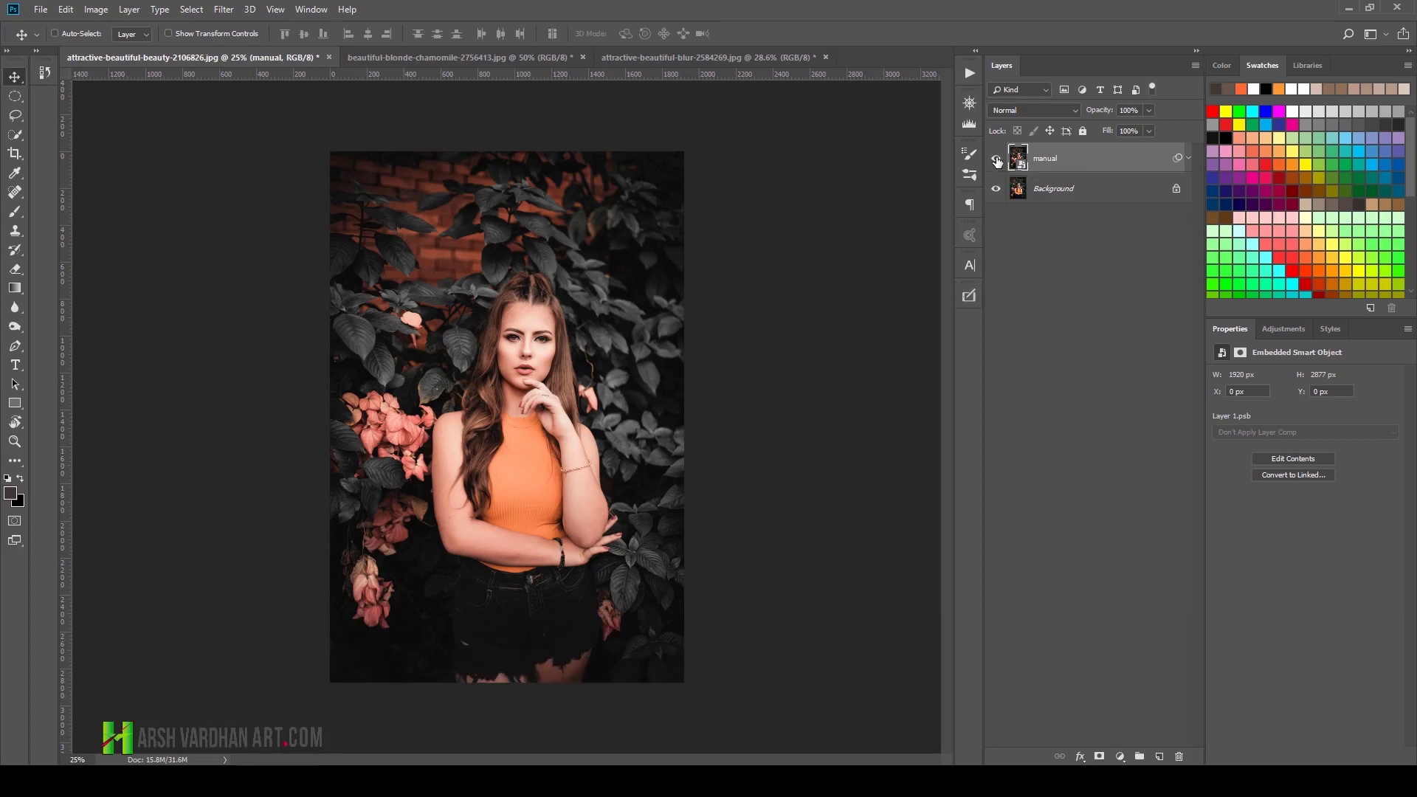
Step: Hide the manual layer and load the Grey Instagram Tone .atn file into the Actions panel
click(995, 158)
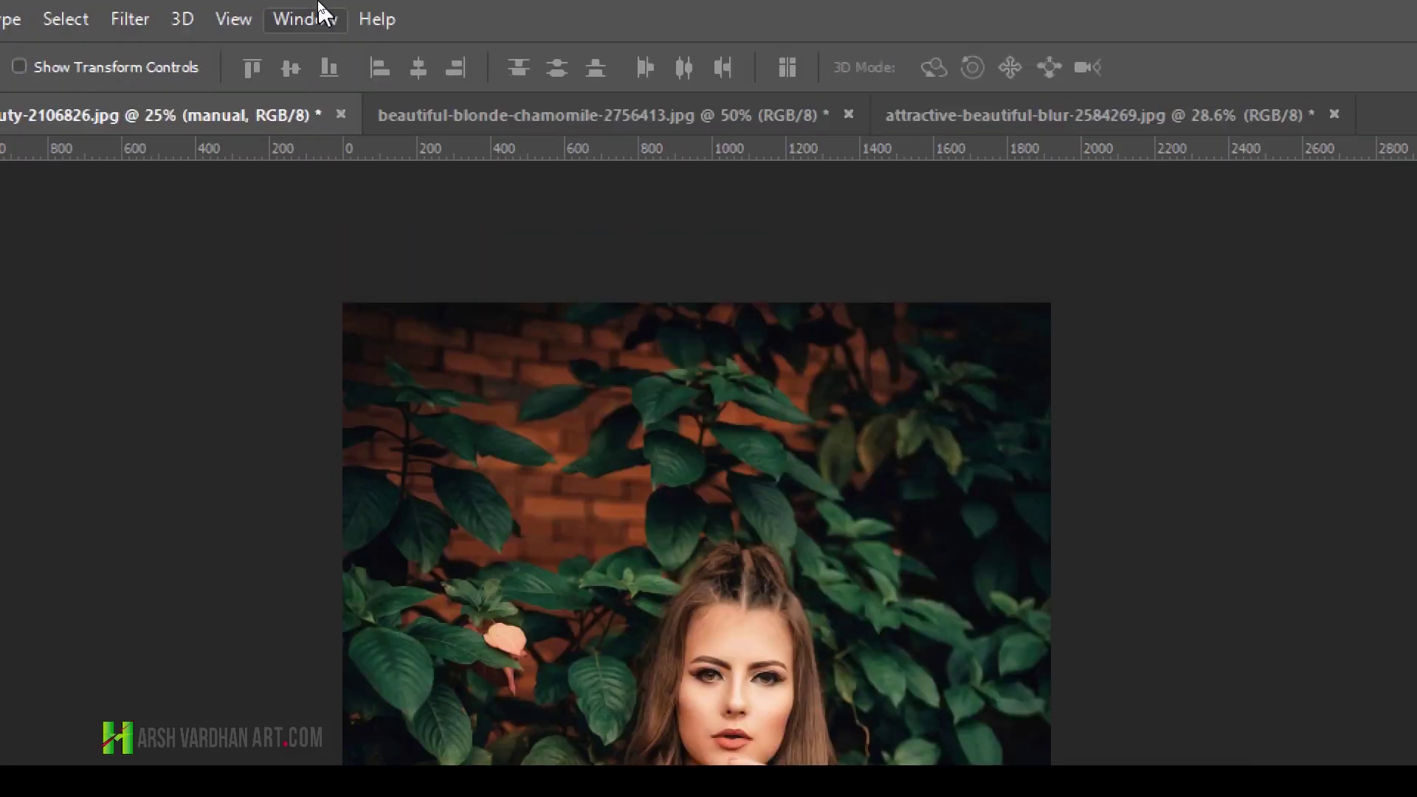
click(305, 20)
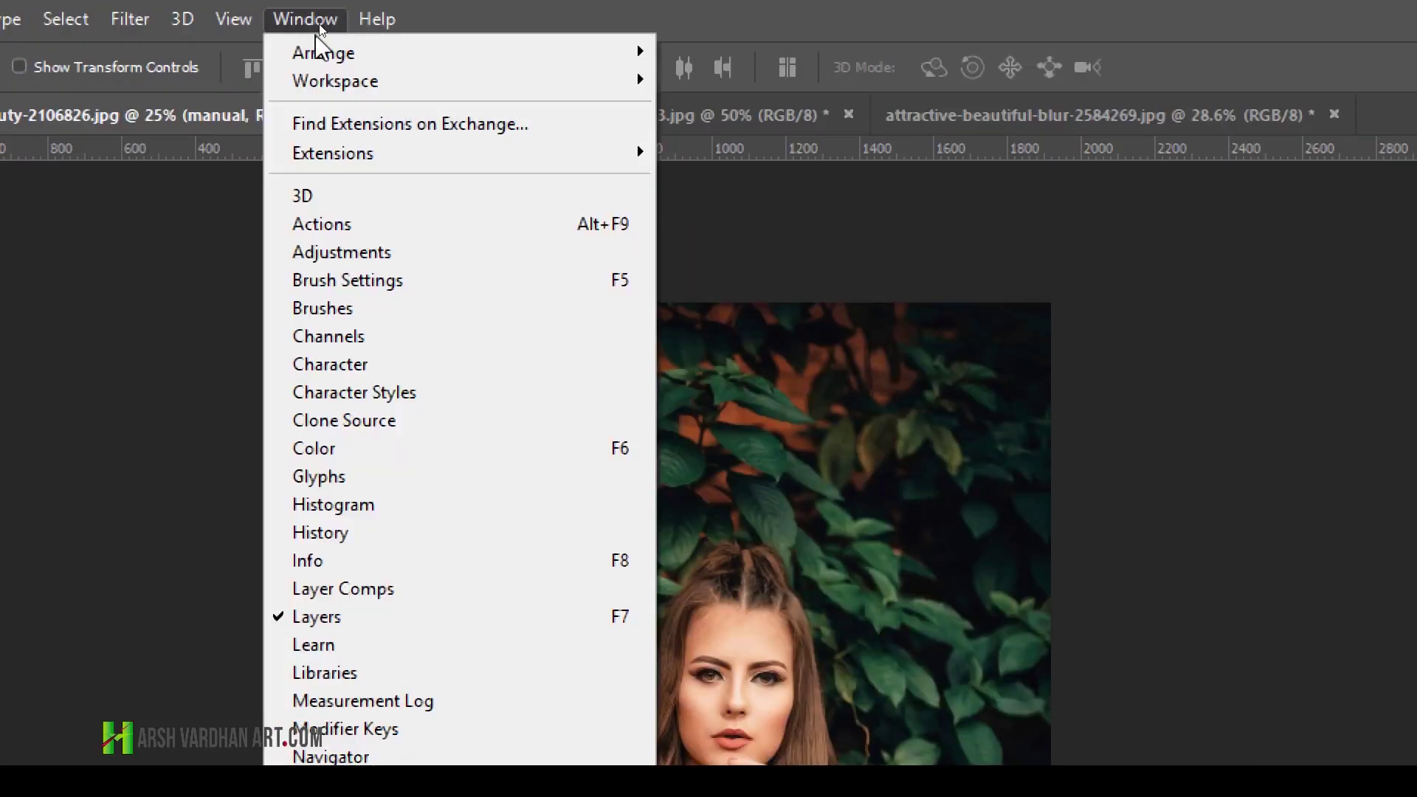
click(336, 224)
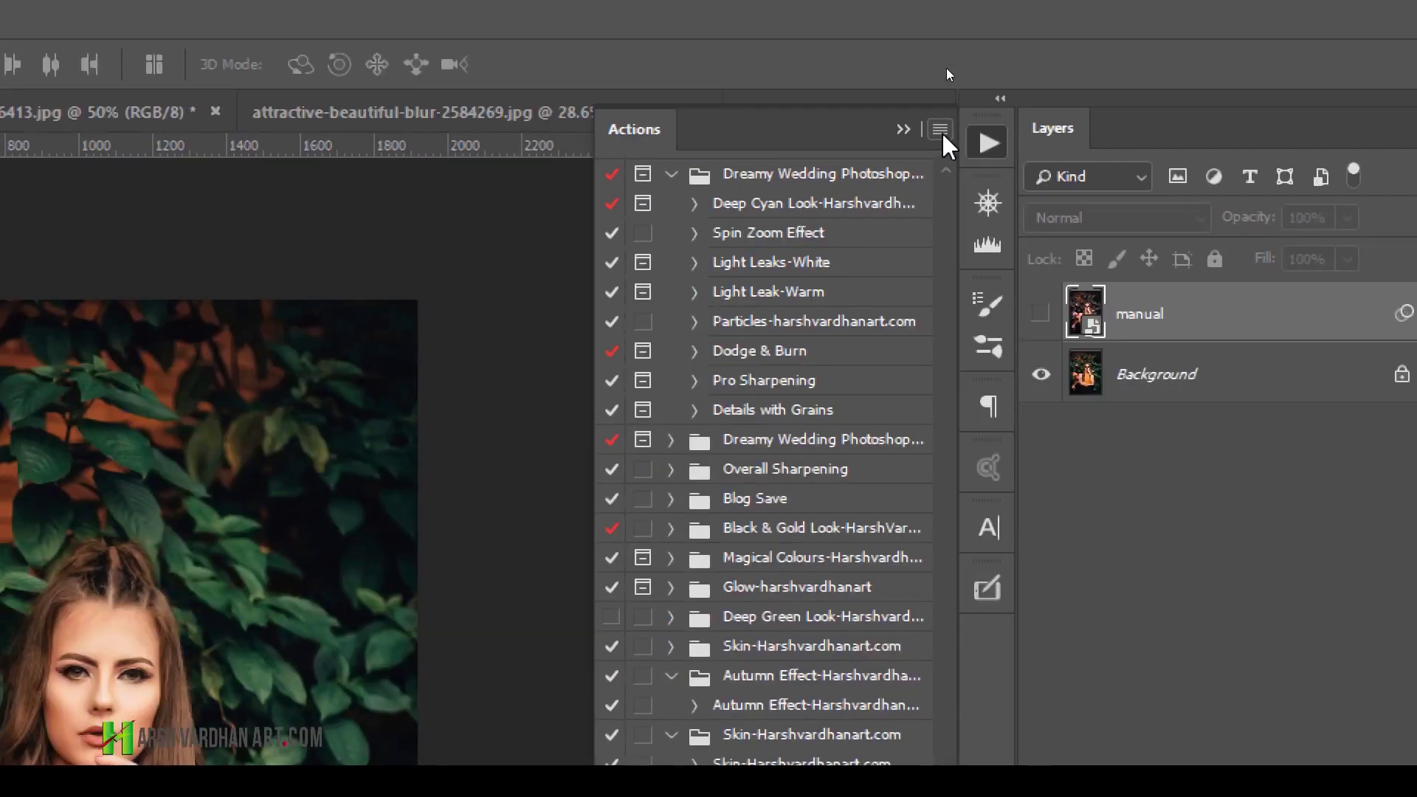
click(939, 127)
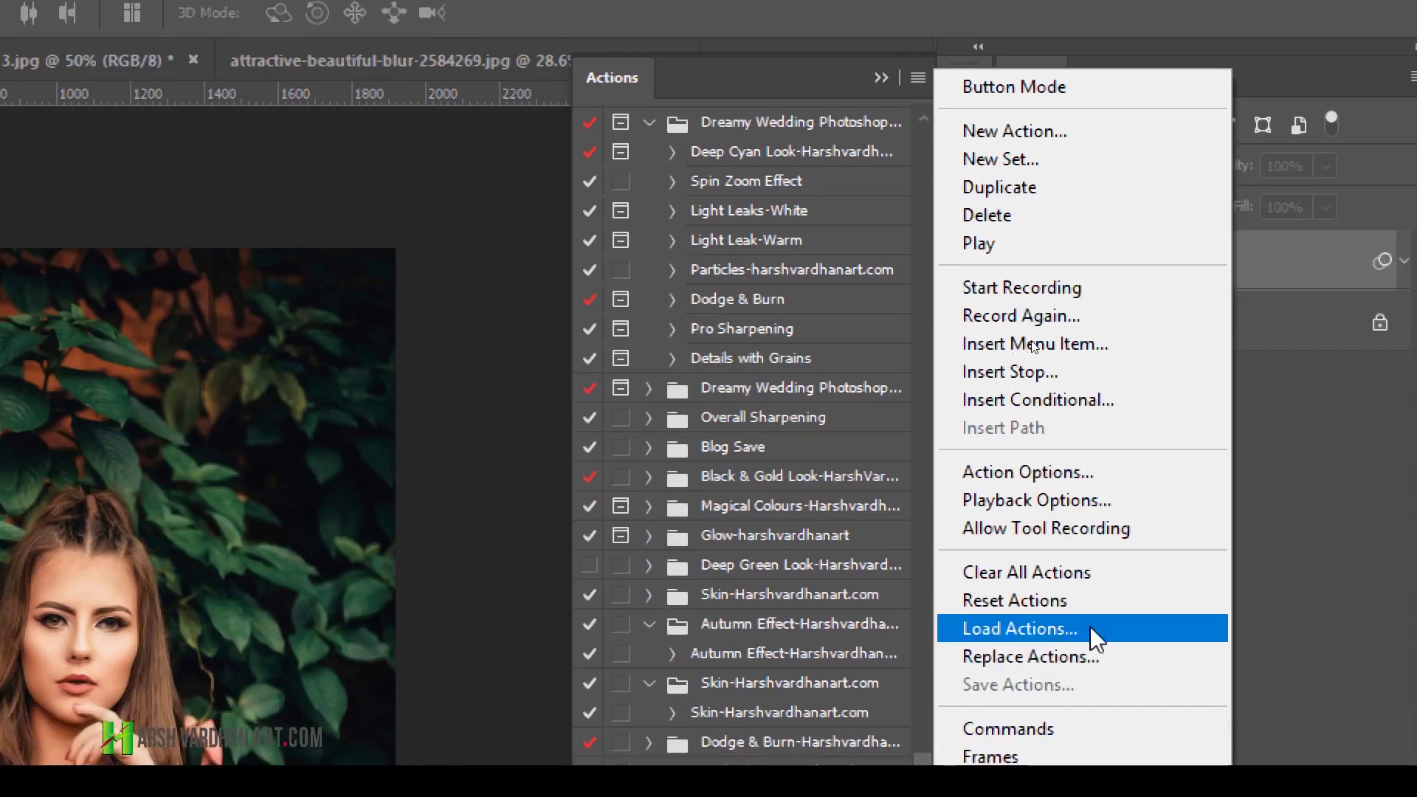
click(1085, 626)
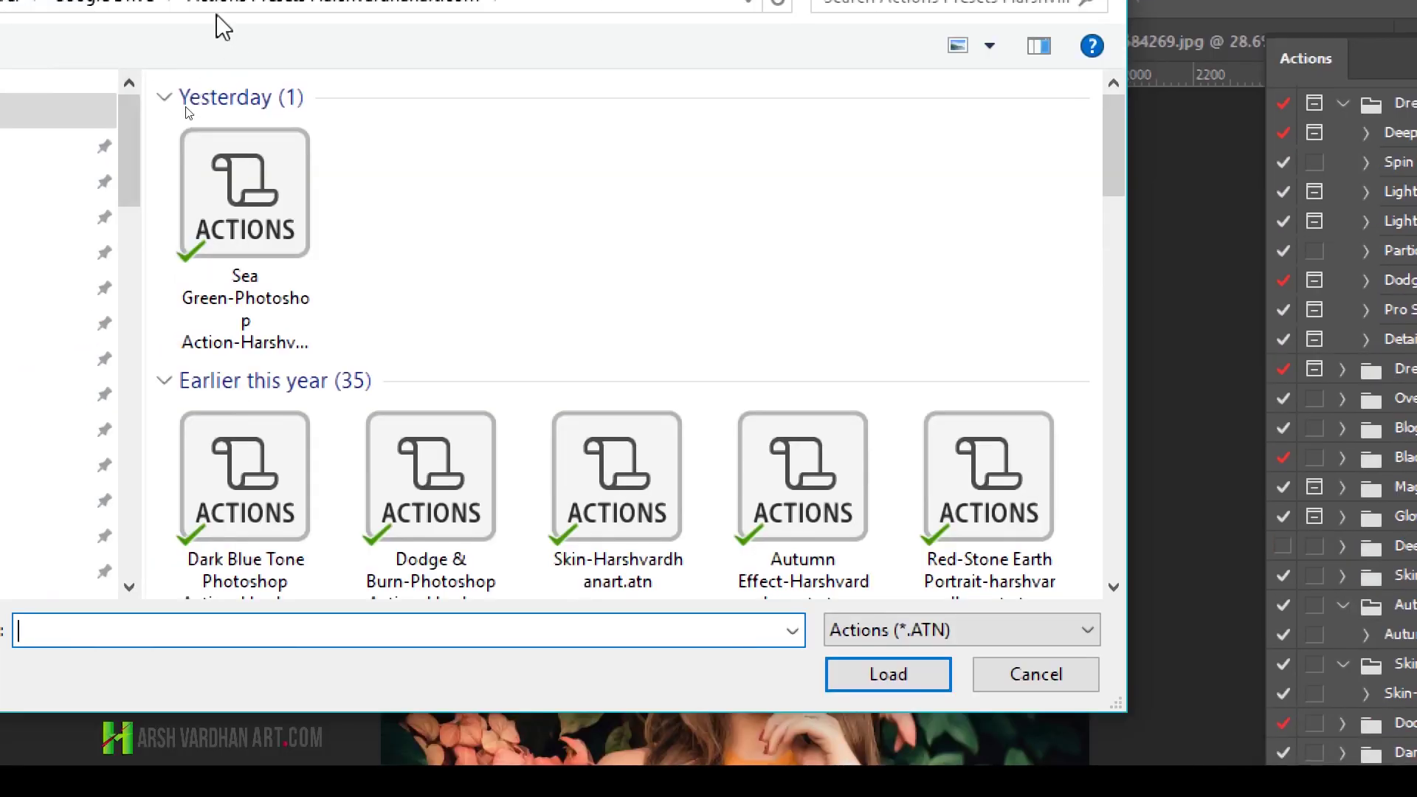
click(271, 216)
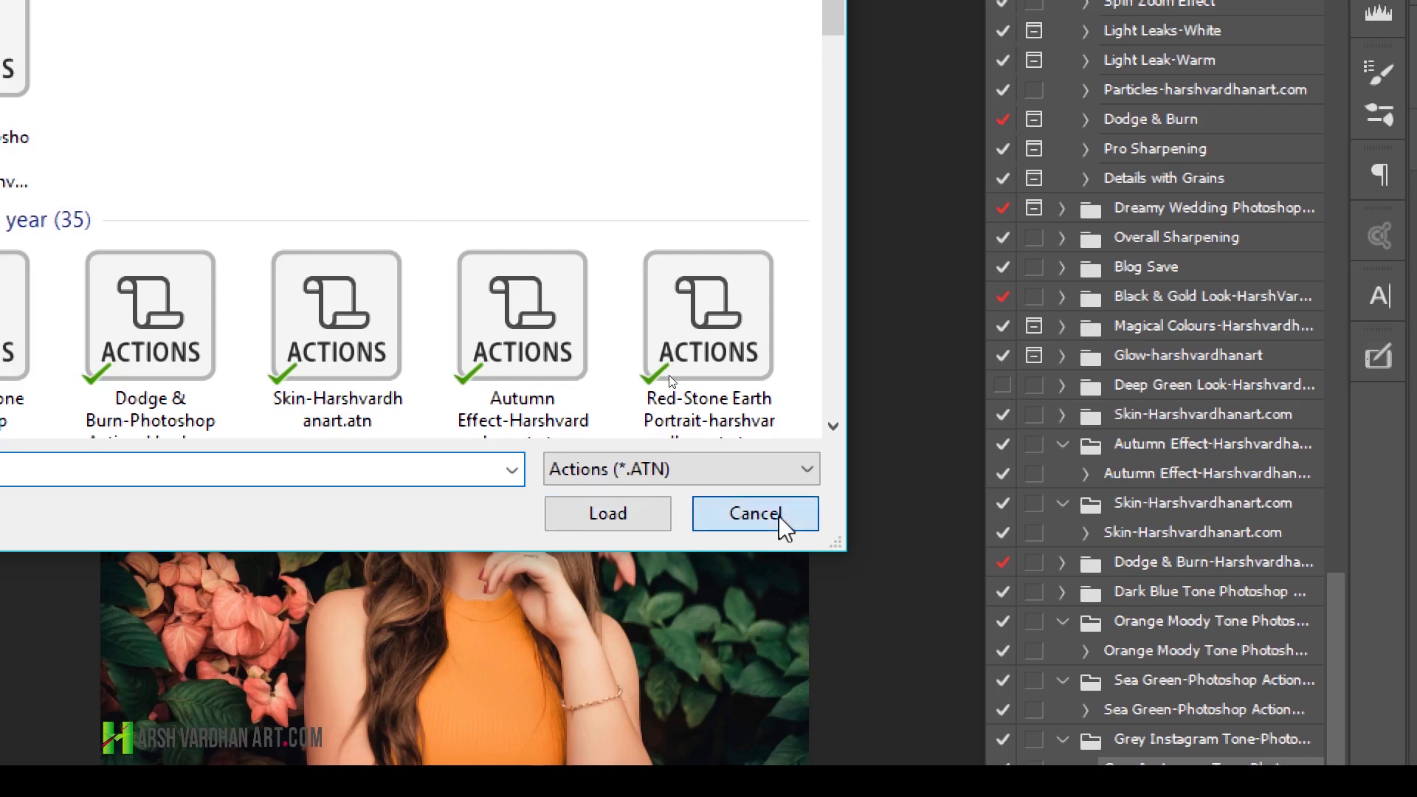
Step: Run the loaded Grey Instagram Tone action on the portrait
click(776, 514)
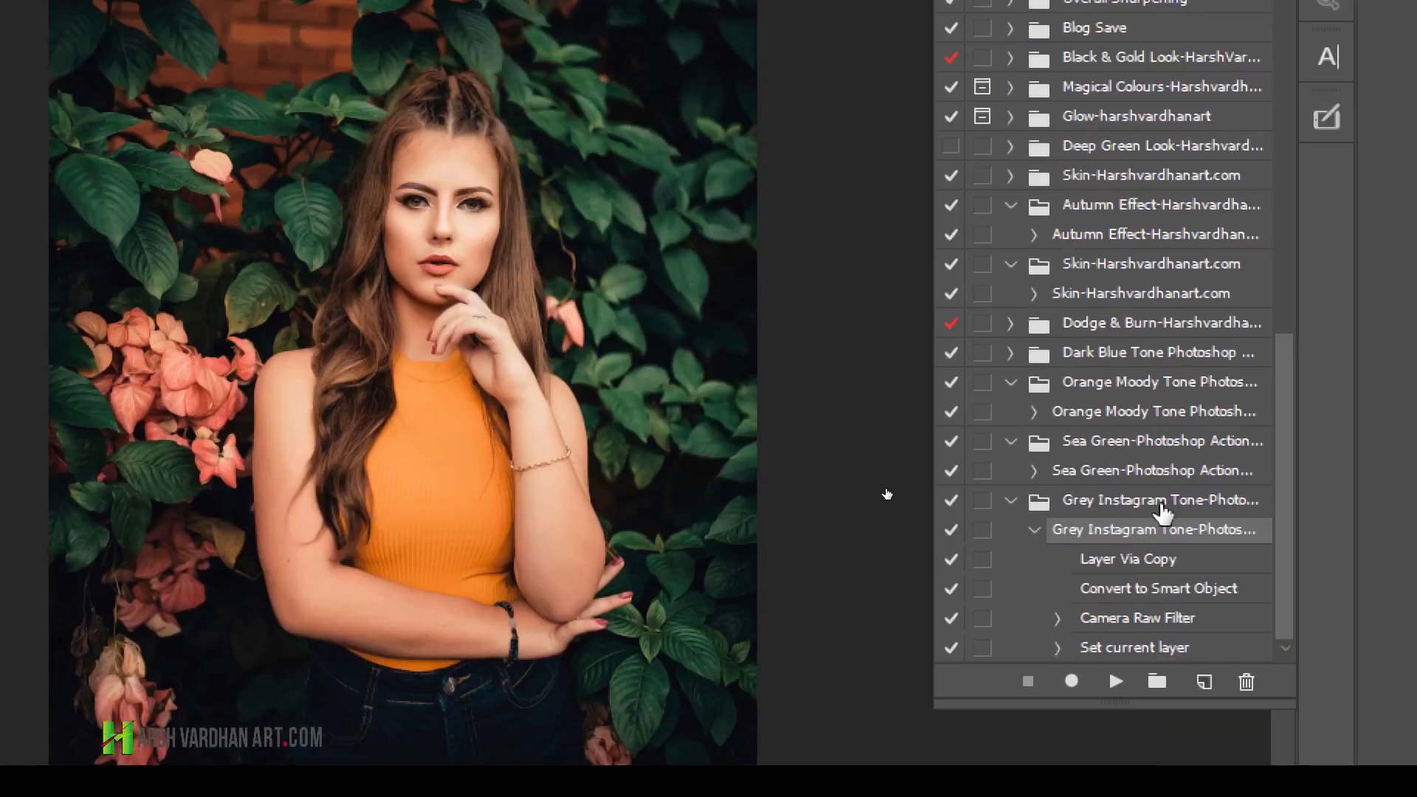
click(1156, 501)
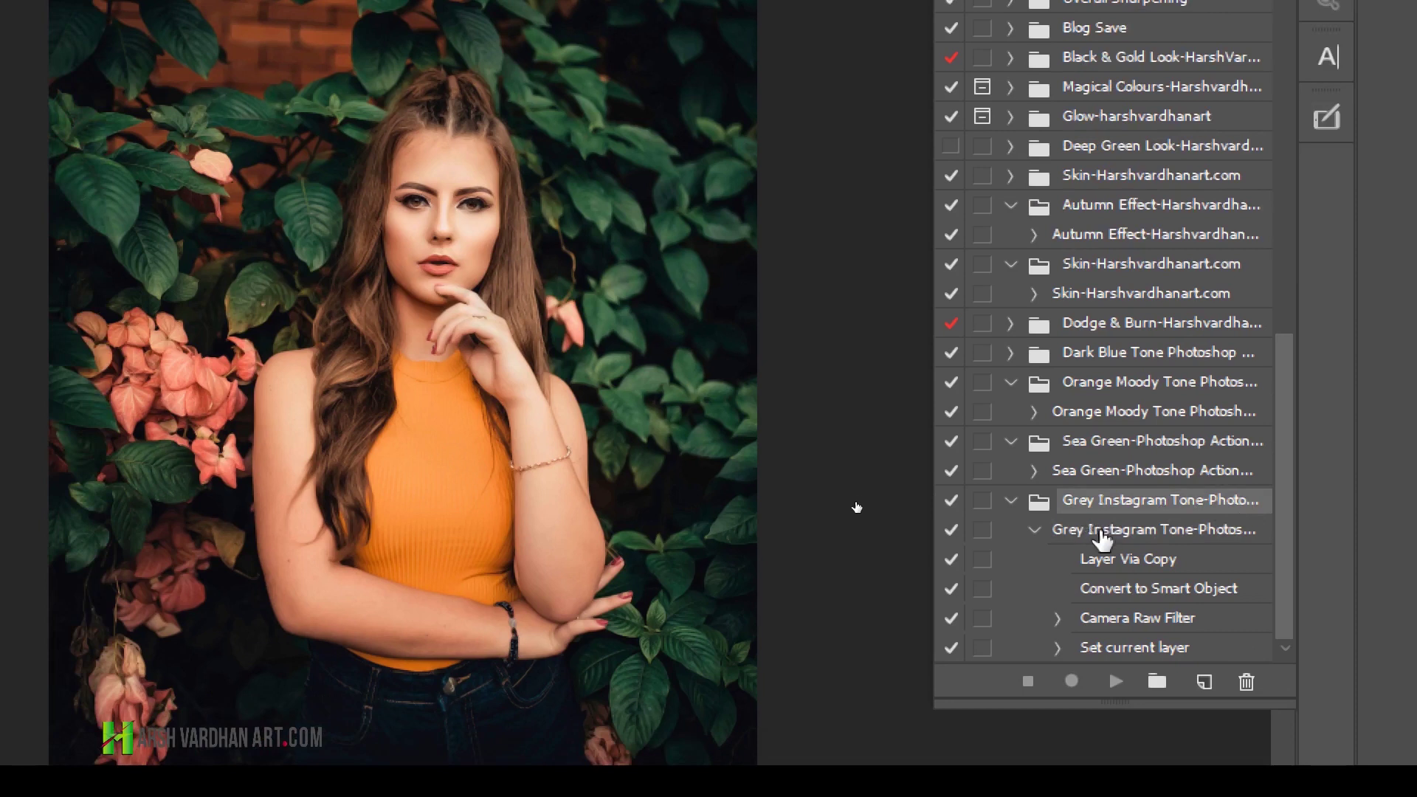
click(1093, 533)
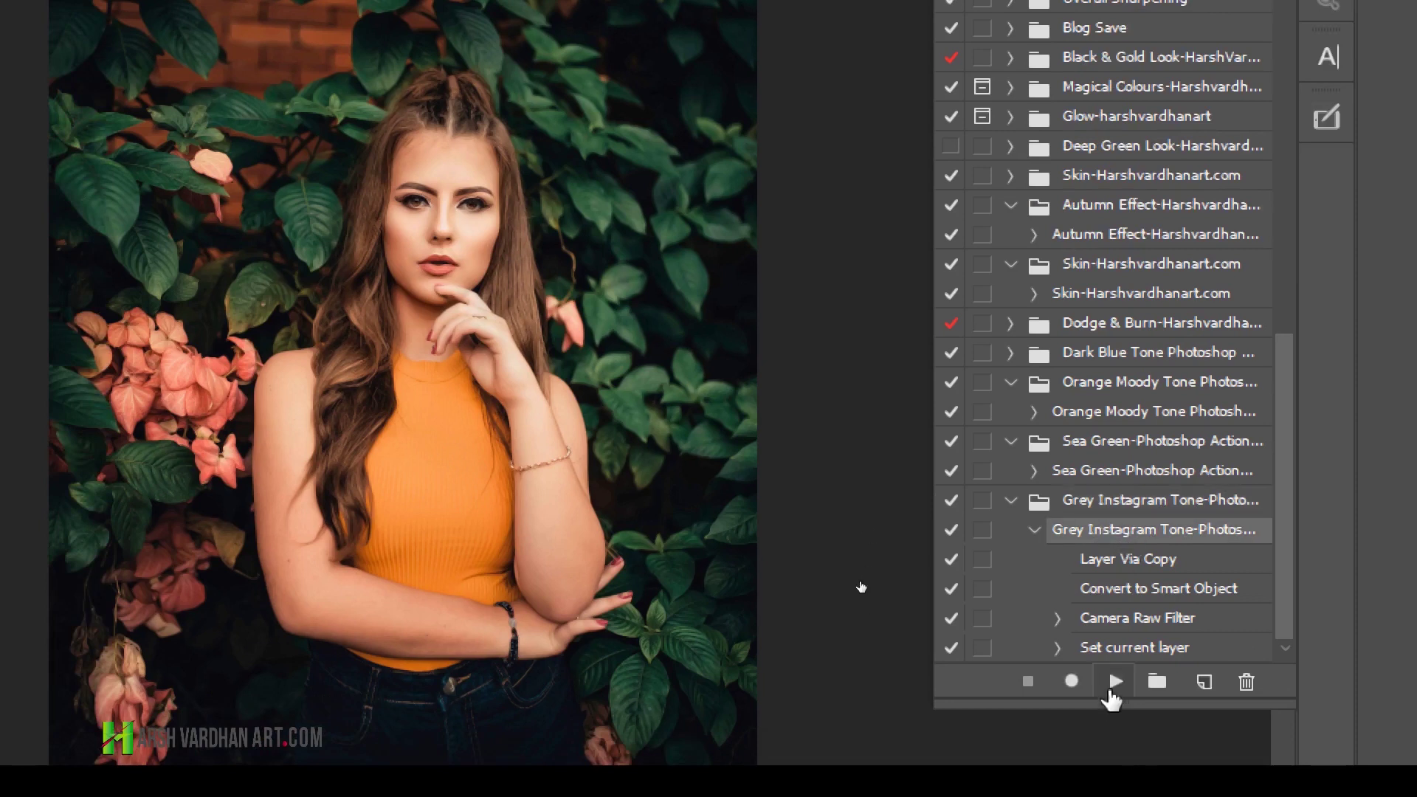
click(1113, 685)
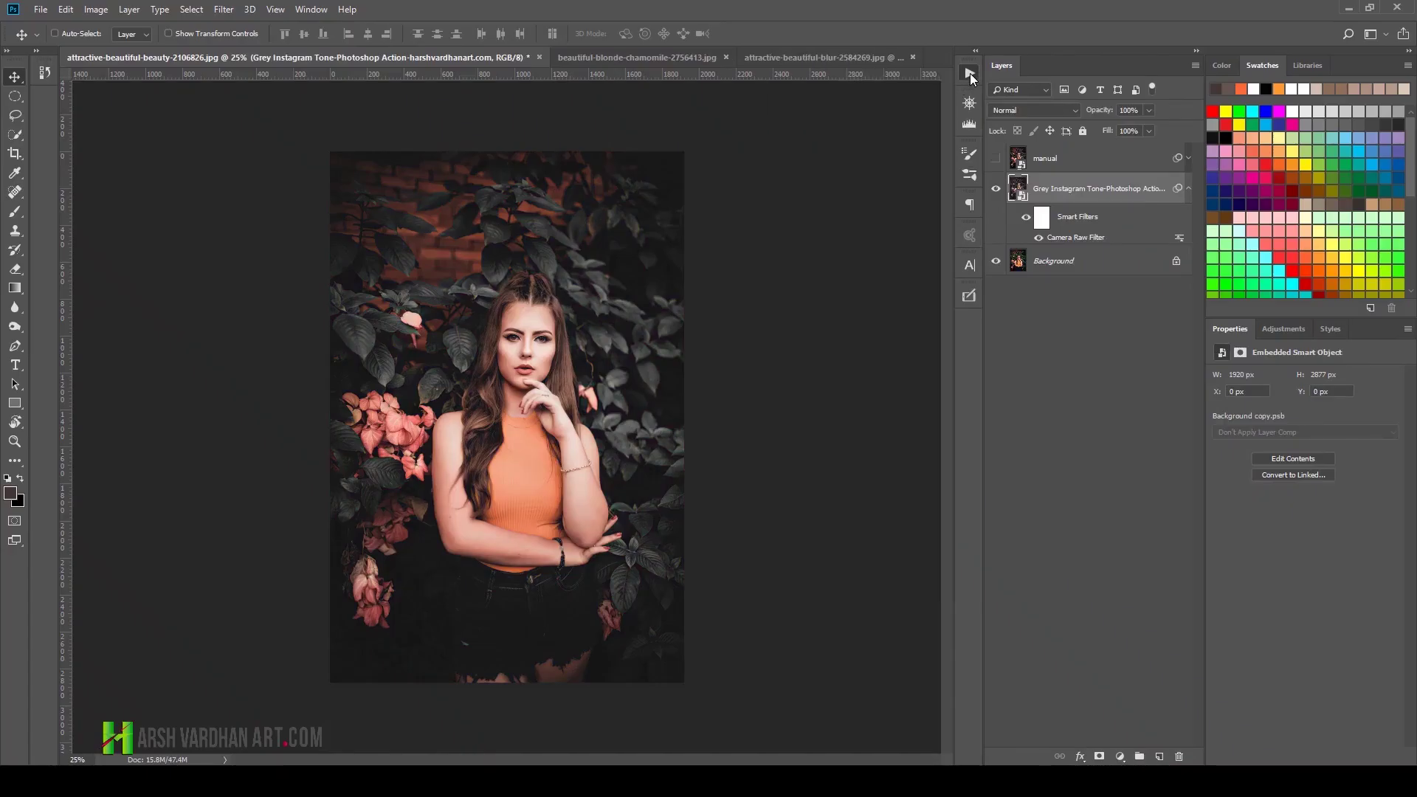
click(969, 73)
Step: Compare the action's grey tone with the original and manual edit, leaving 'manual' hidden
click(996, 188)
drag(775, 402, 766, 335)
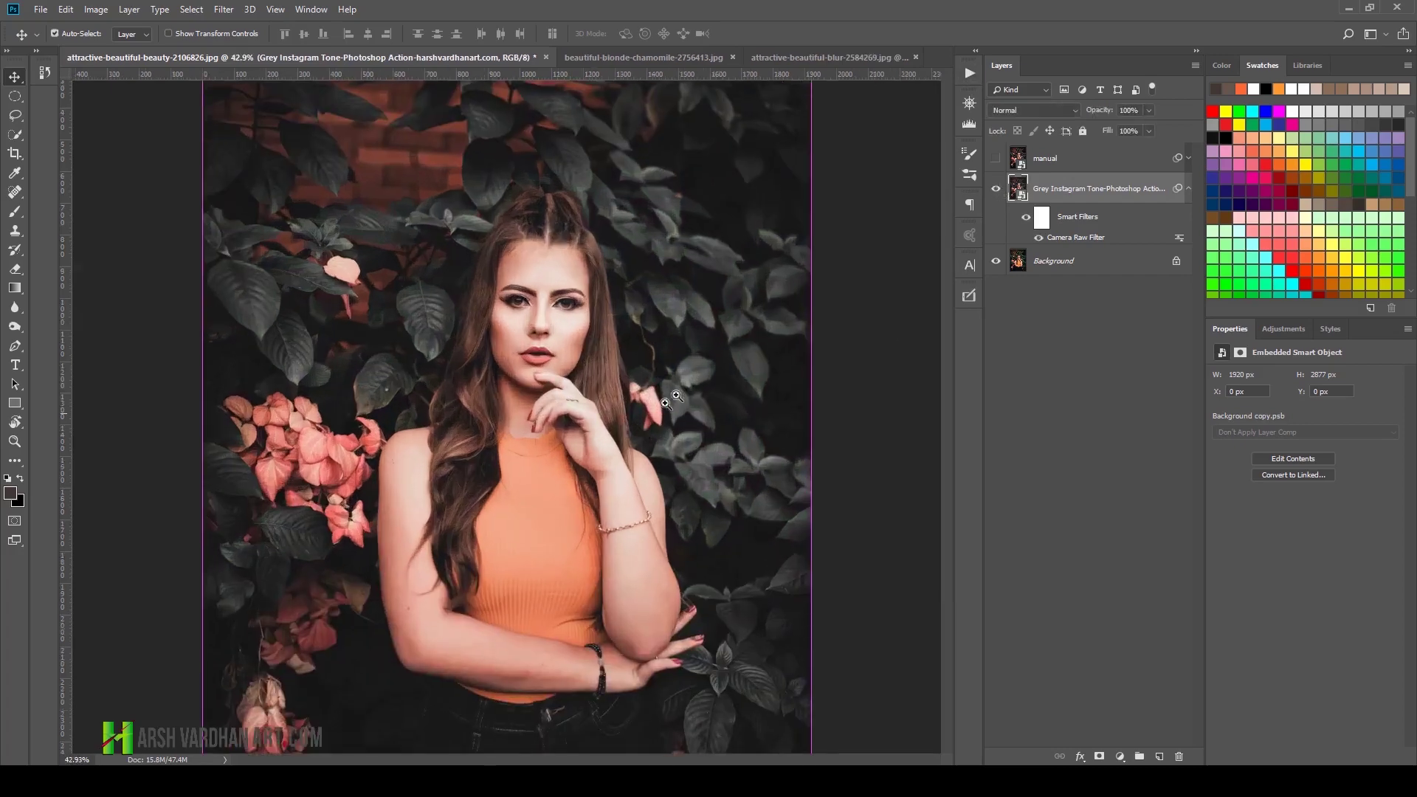
click(997, 188)
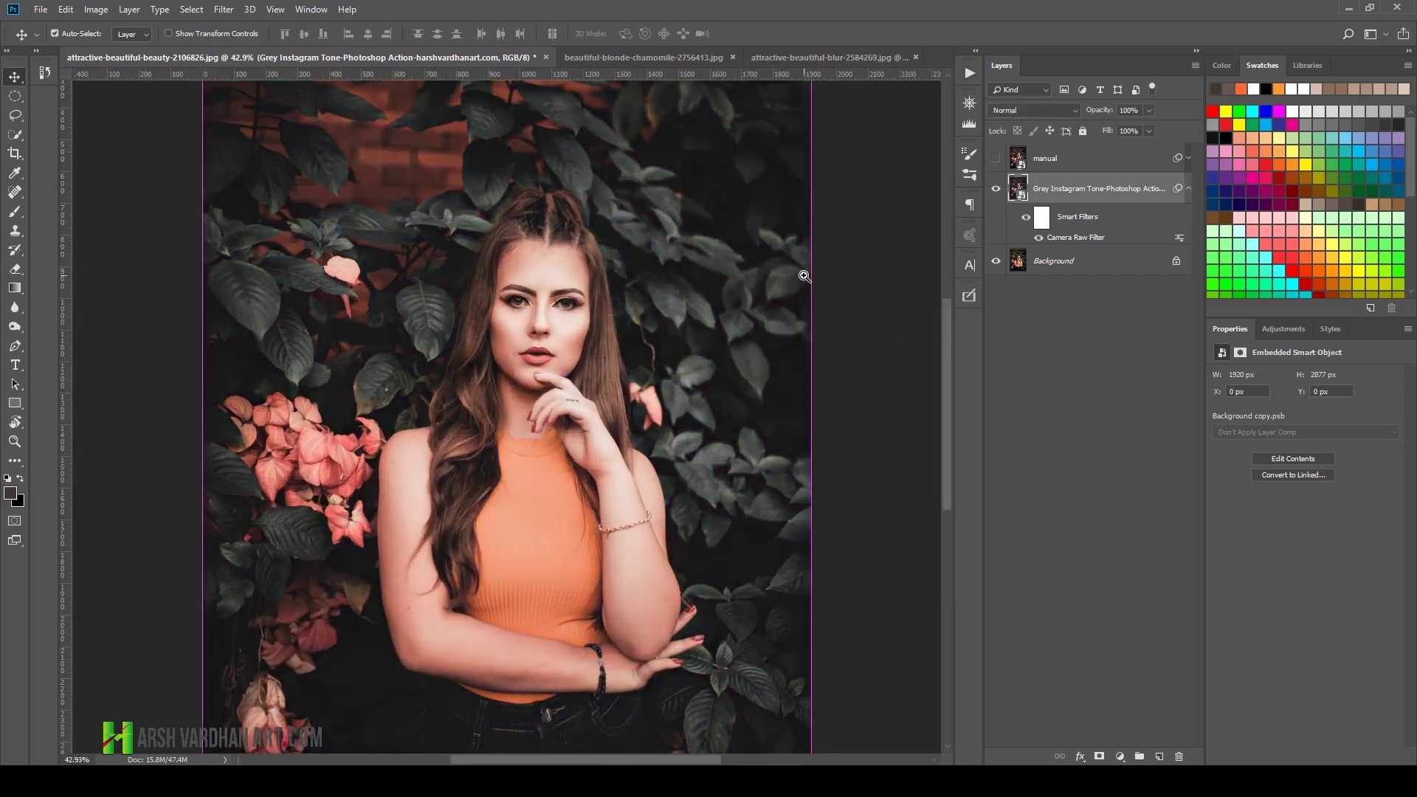
drag(804, 275, 730, 279)
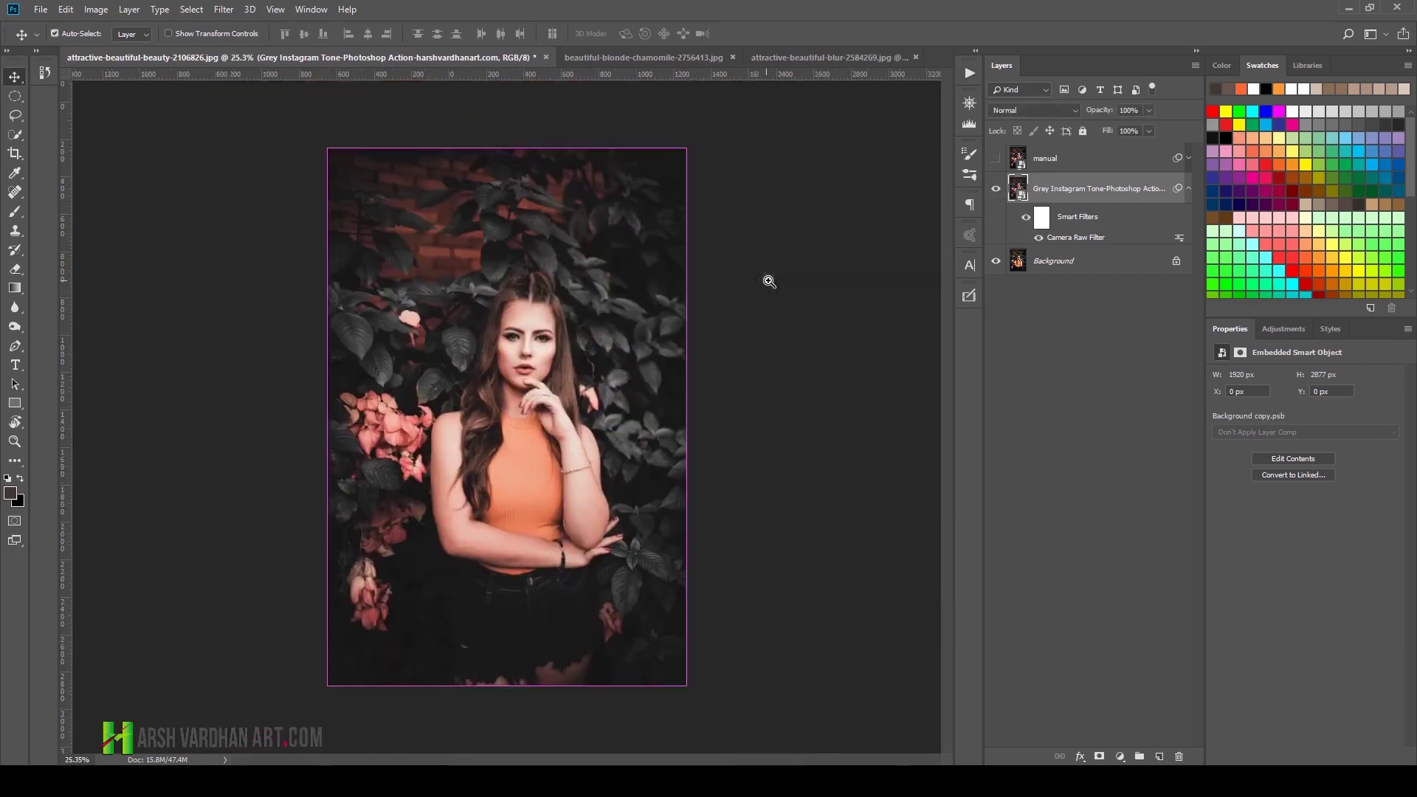
click(996, 159)
click(1027, 159)
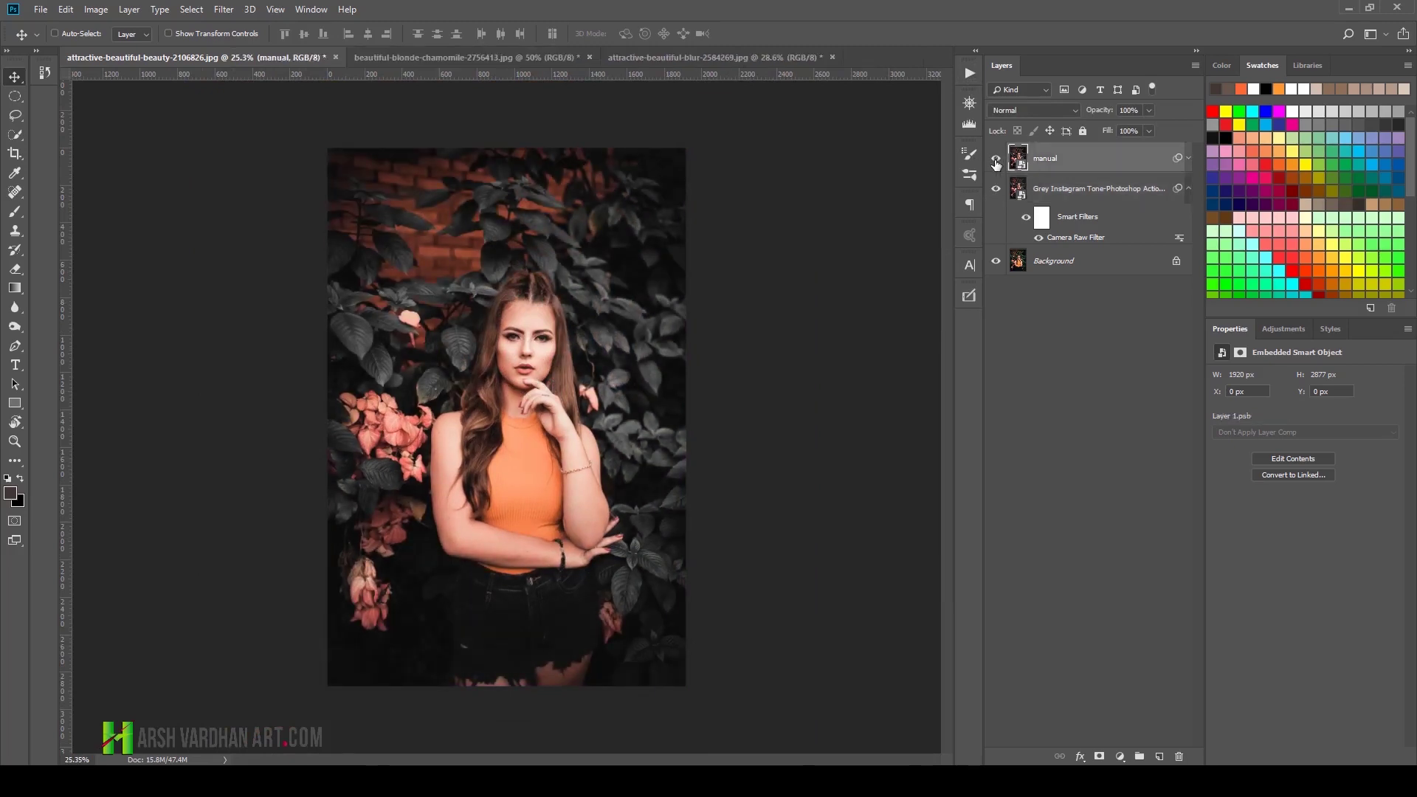
click(997, 160)
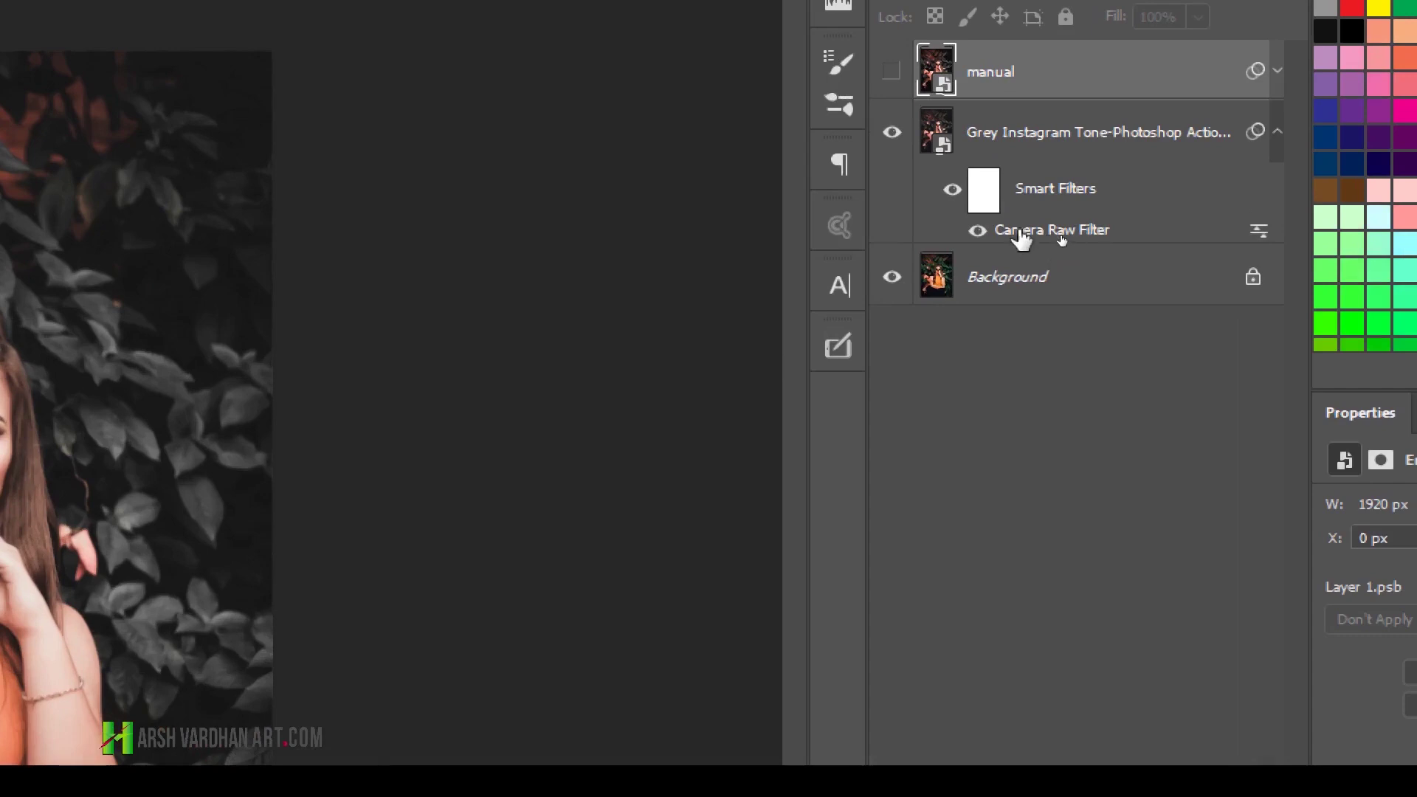
Step: On the action layer's Camera Raw filter, set Exposure -0.25, Vibrance +20, Greens saturation -87
click(1062, 235)
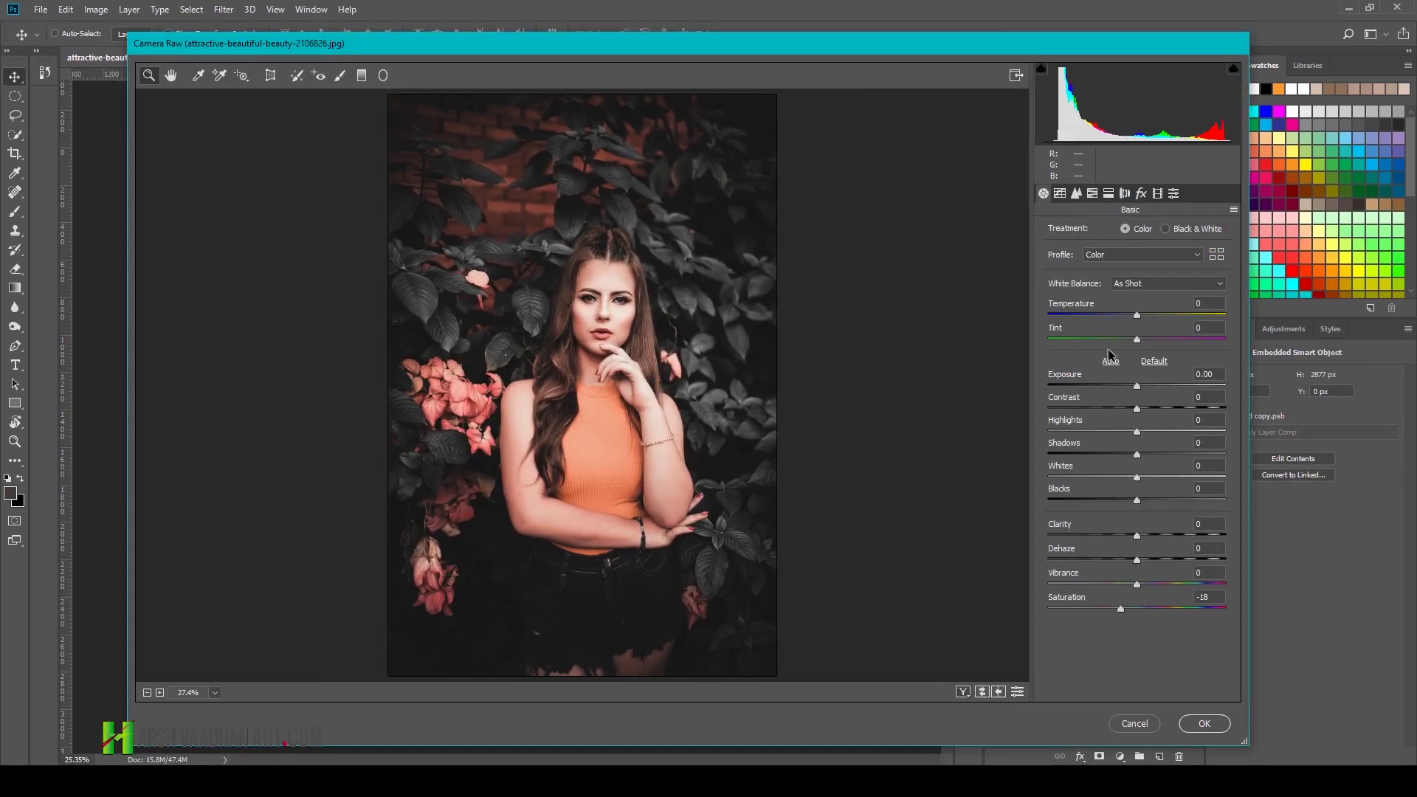
mouse_move(1137, 386)
mouse_down()
mouse_move(1147, 409)
mouse_move(1132, 432)
mouse_up()
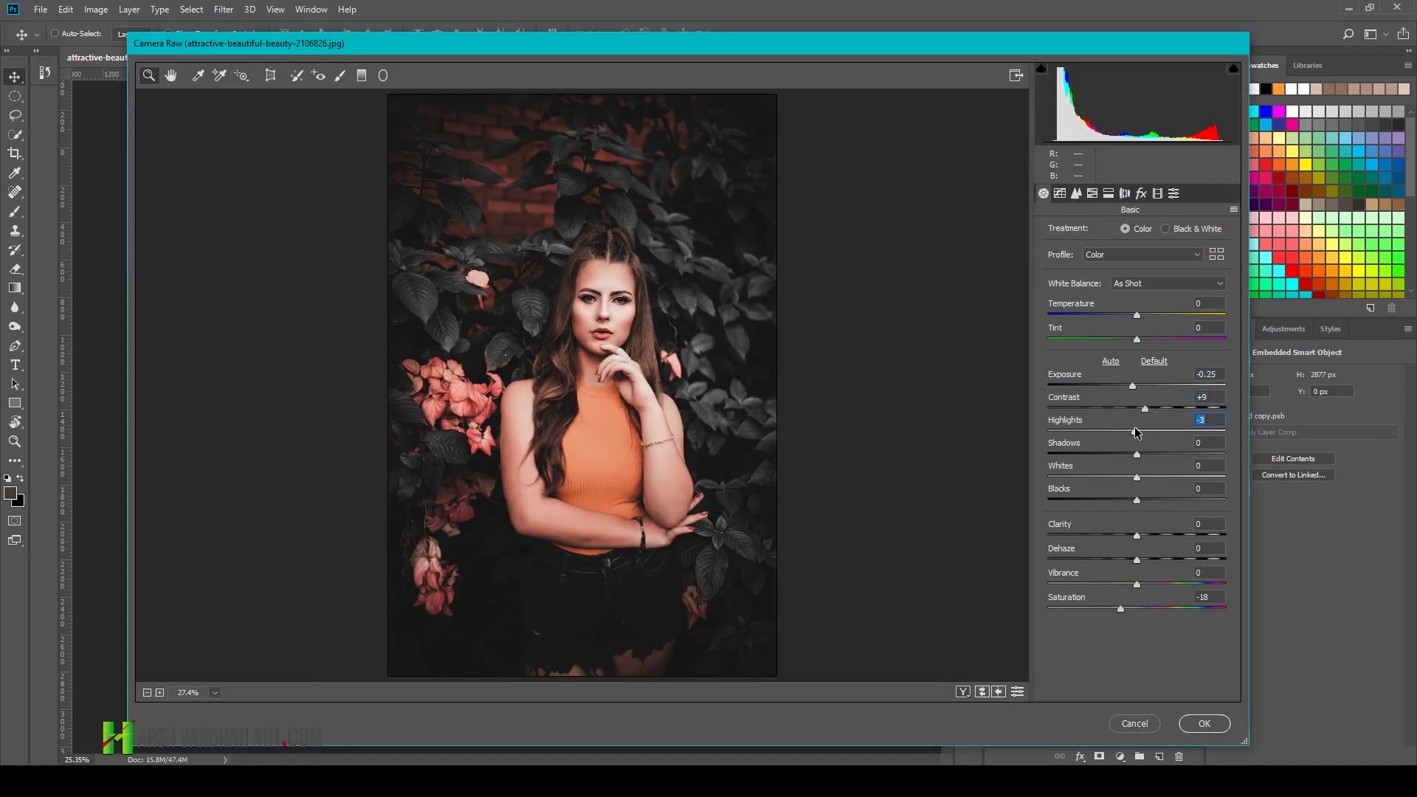
drag(1138, 583, 1155, 584)
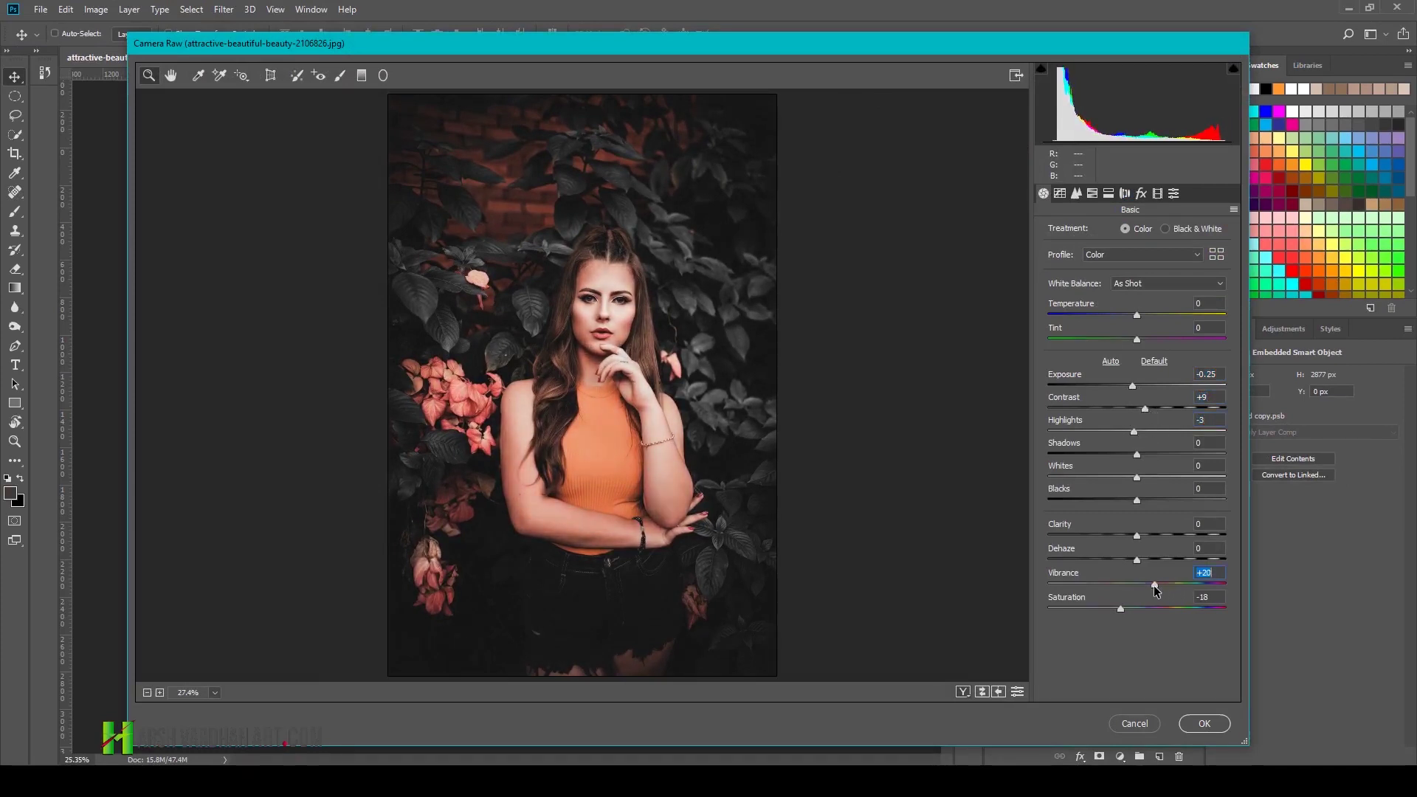
click(1093, 193)
click(1113, 235)
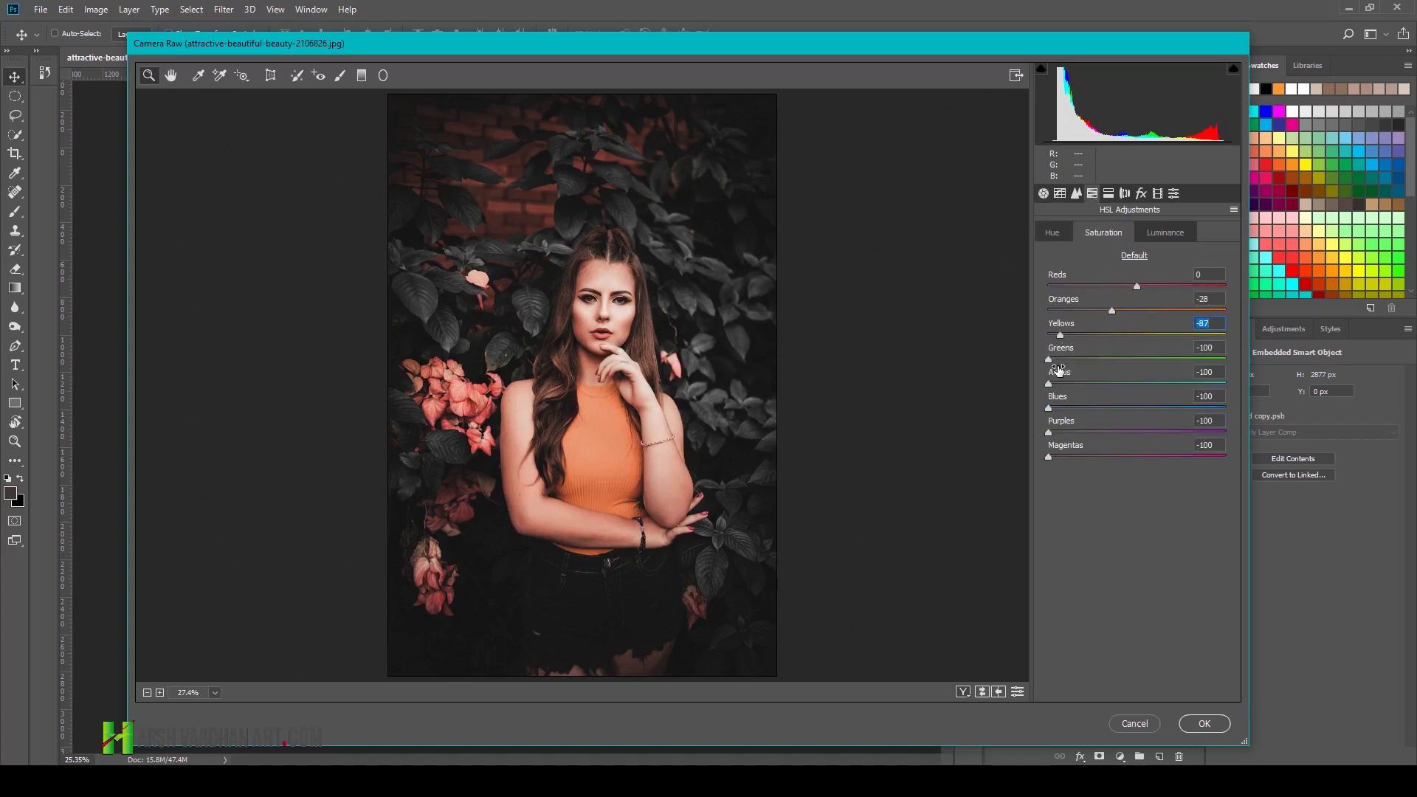
drag(1049, 360, 1059, 359)
Step: Set calibration green hue -36, green saturation +18, blue hue -91, and apply
click(1158, 193)
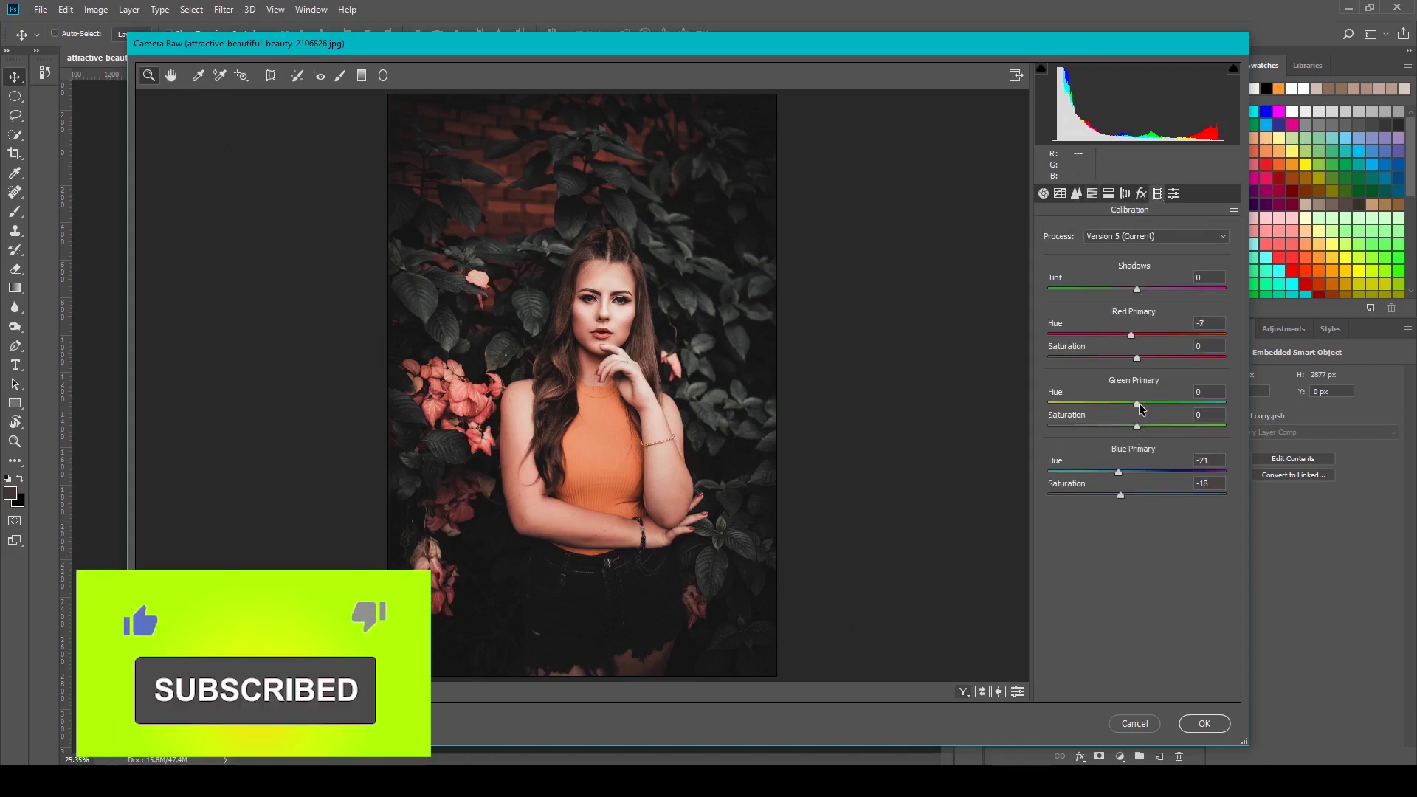
mouse_move(1137, 403)
mouse_down()
mouse_move(1099, 403)
mouse_move(1152, 427)
mouse_move(1087, 472)
mouse_move(1099, 472)
mouse_up()
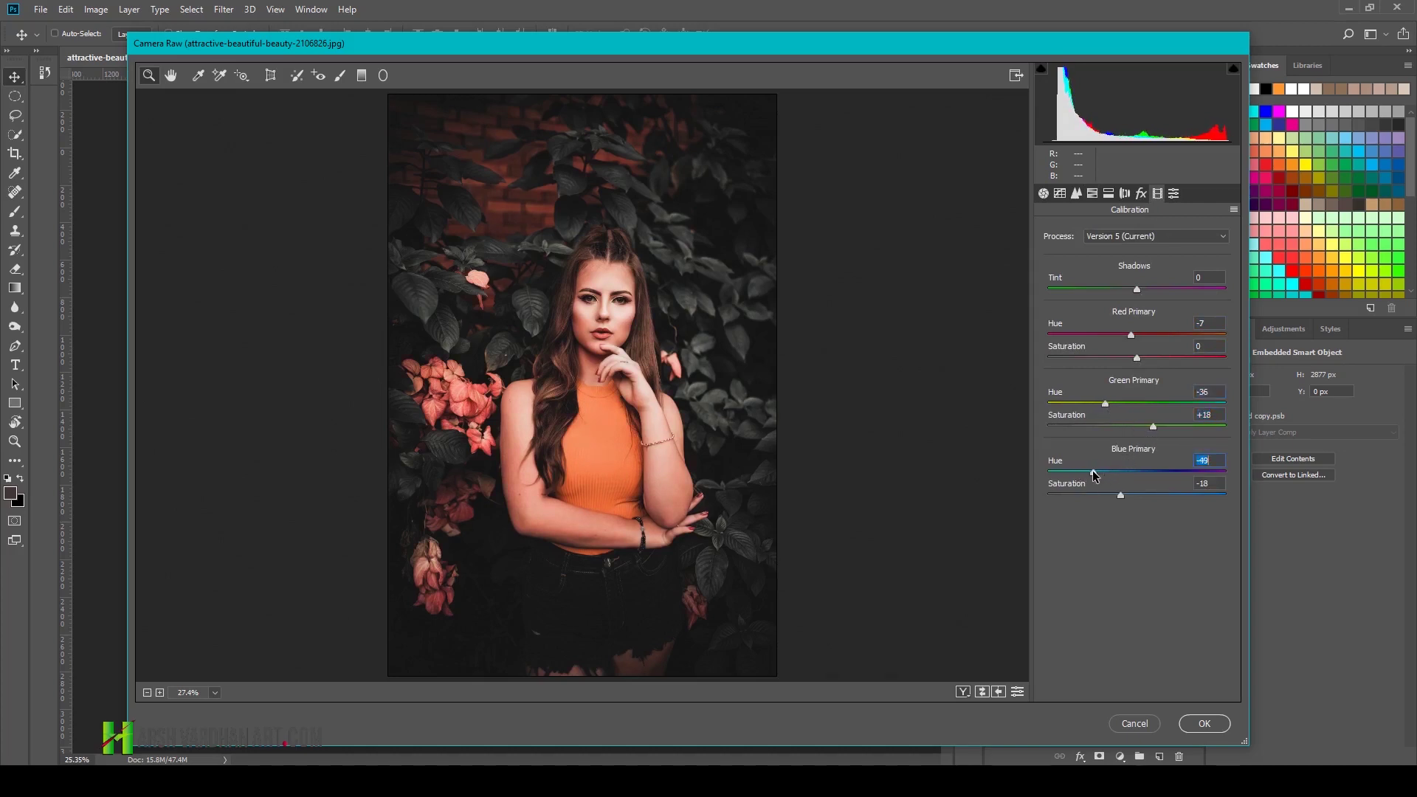
click(1206, 724)
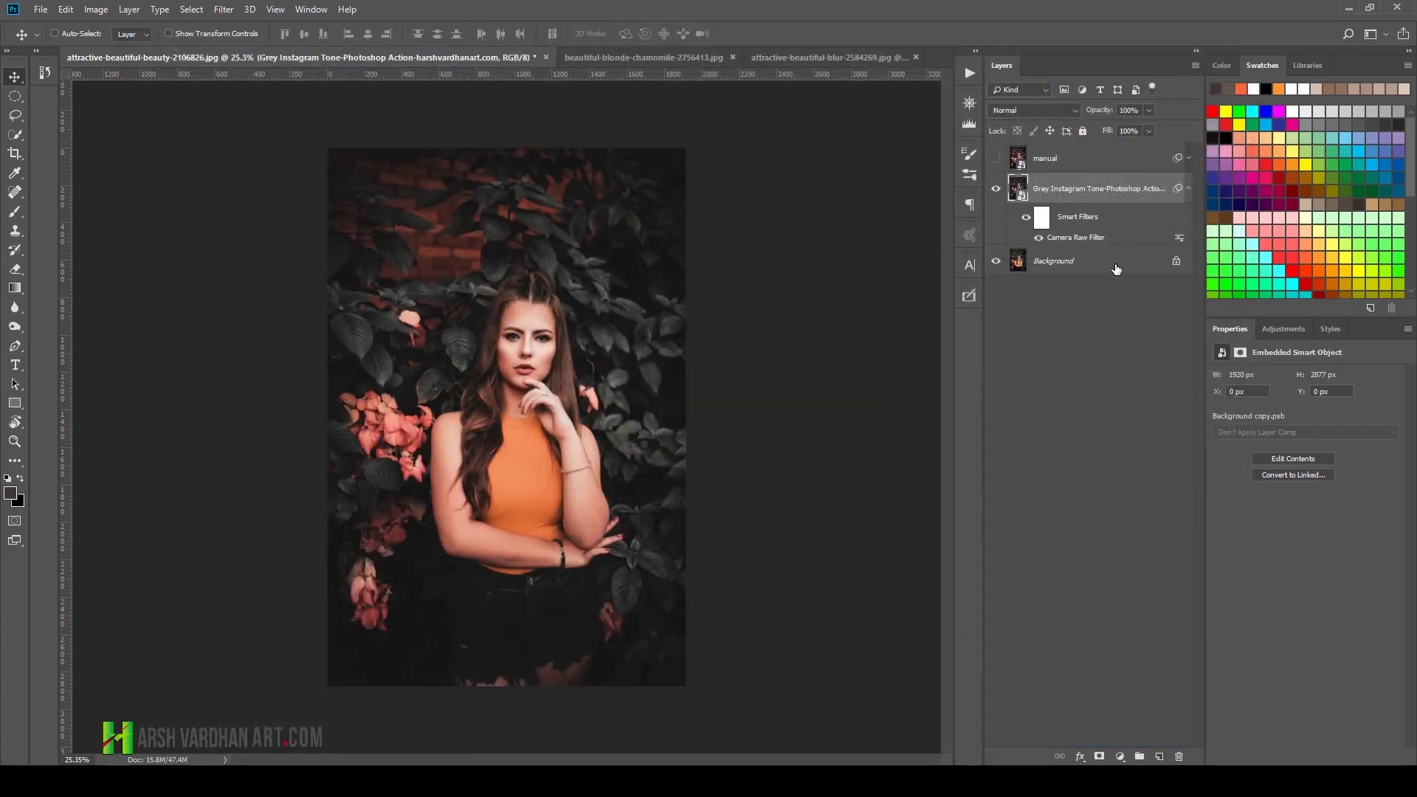
Step: Run the Grey Instagram Tone action on the blonde chamomile portrait
click(995, 189)
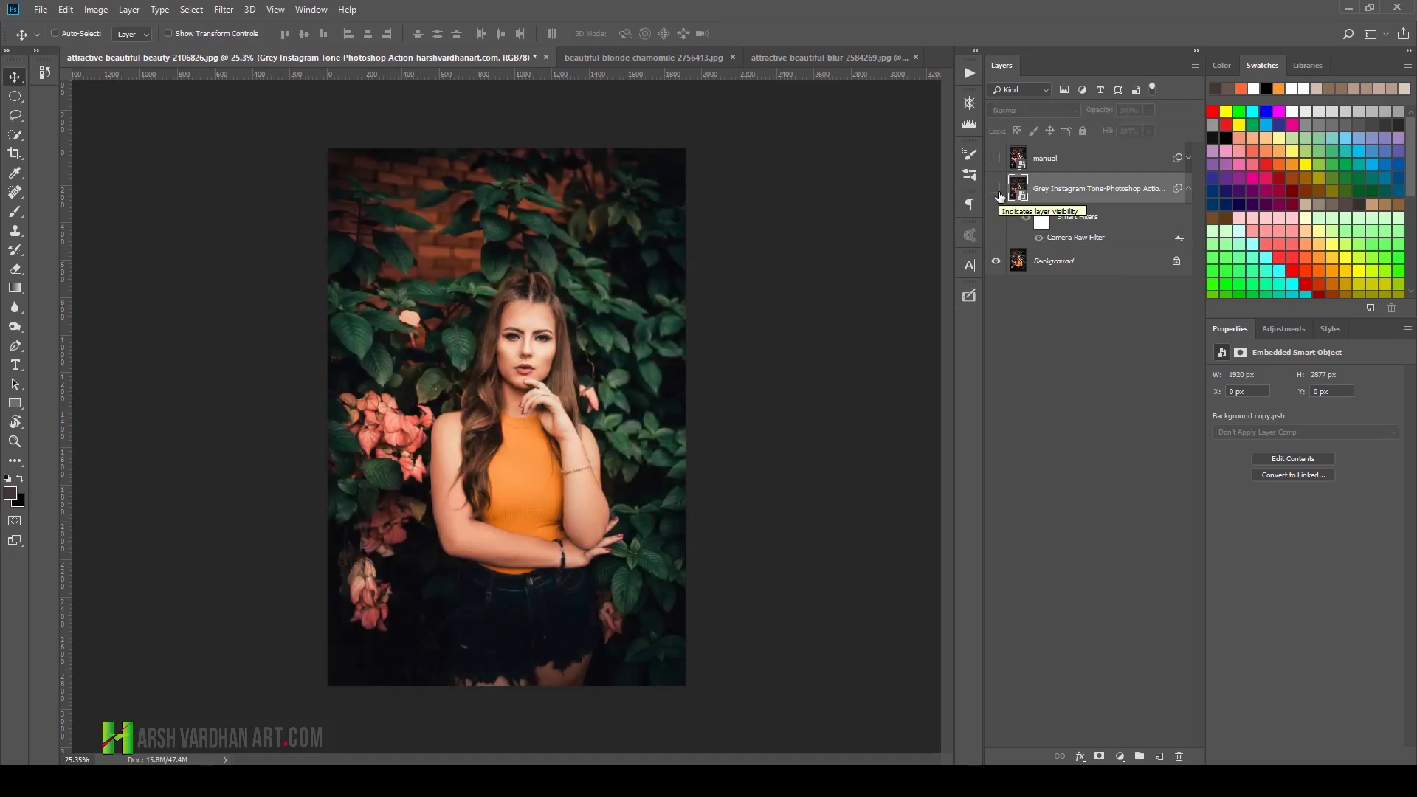
click(633, 59)
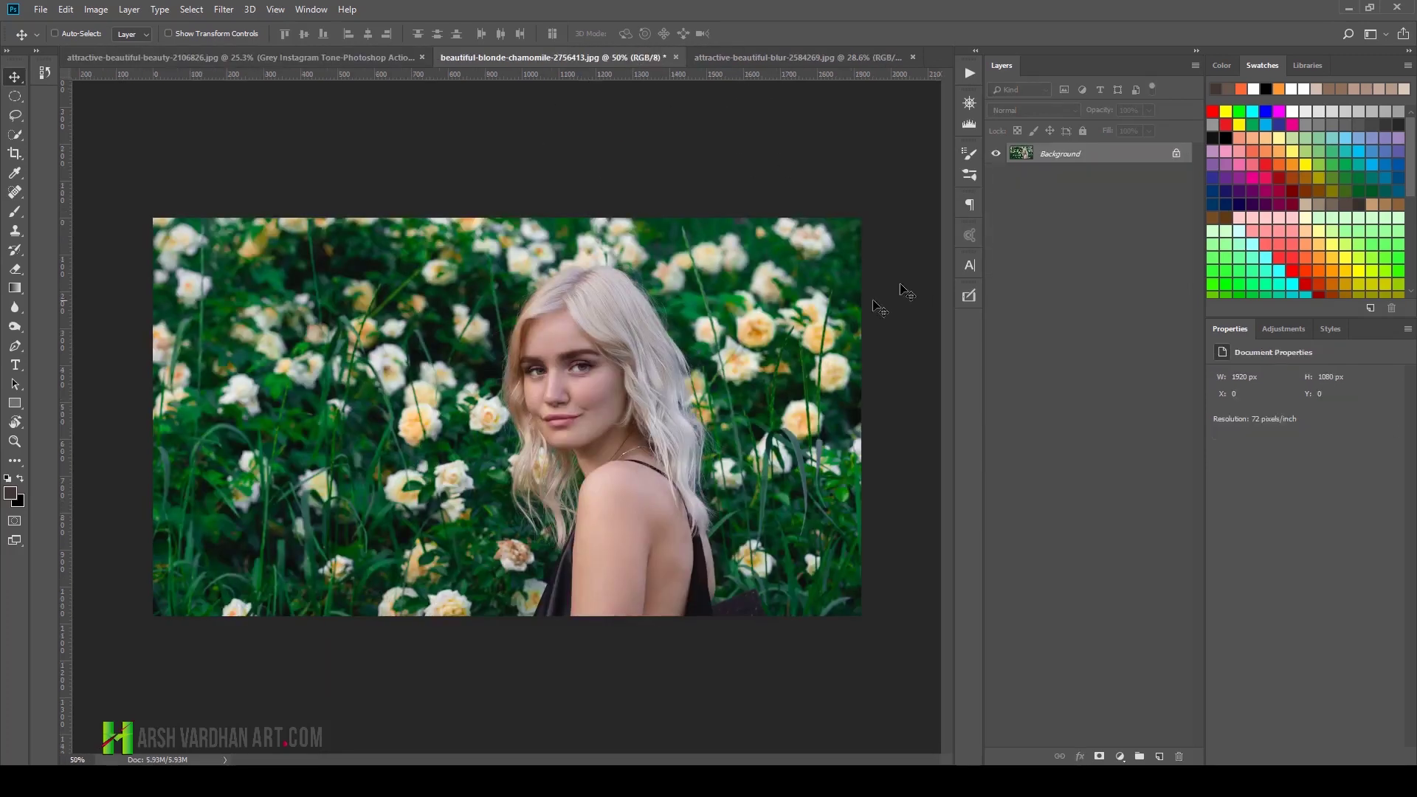
click(969, 73)
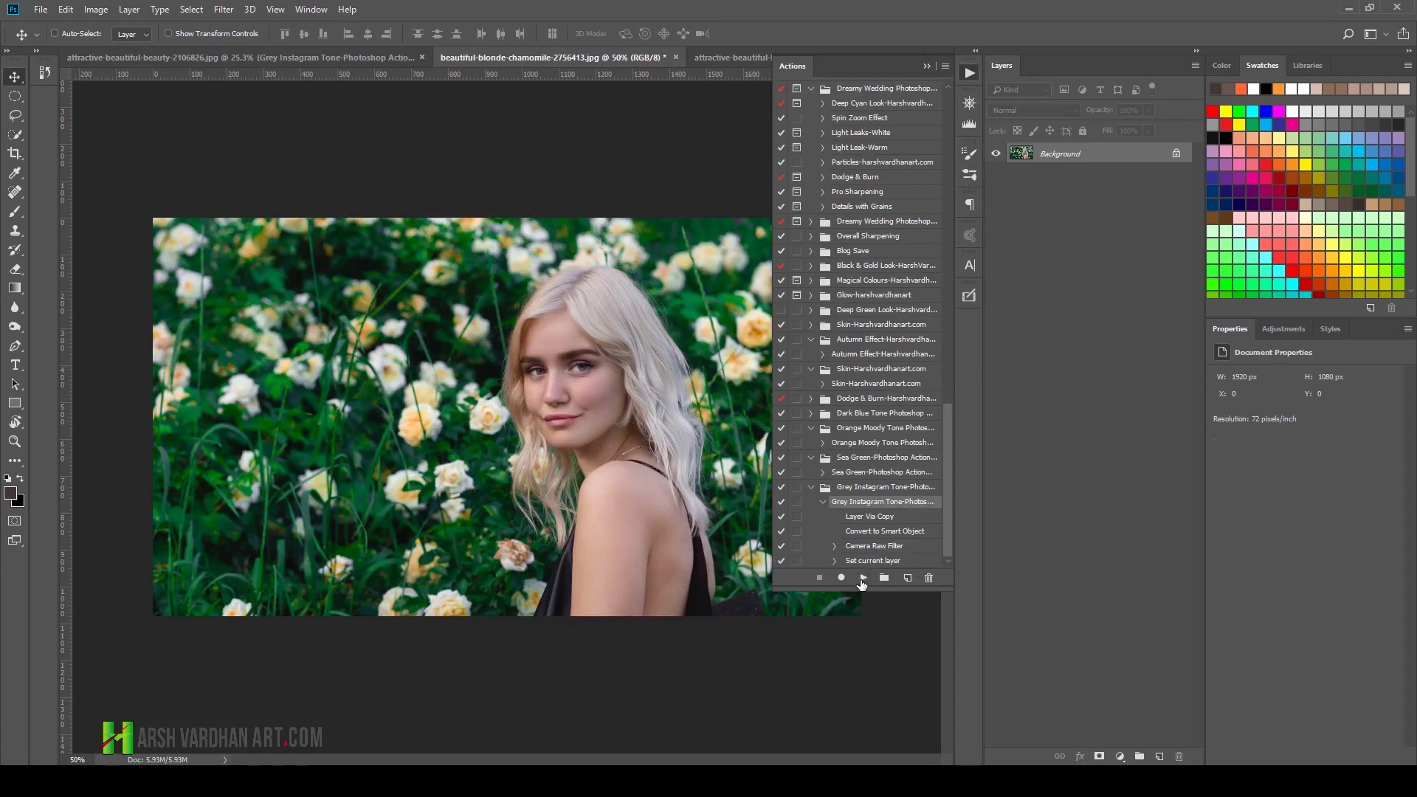
click(865, 580)
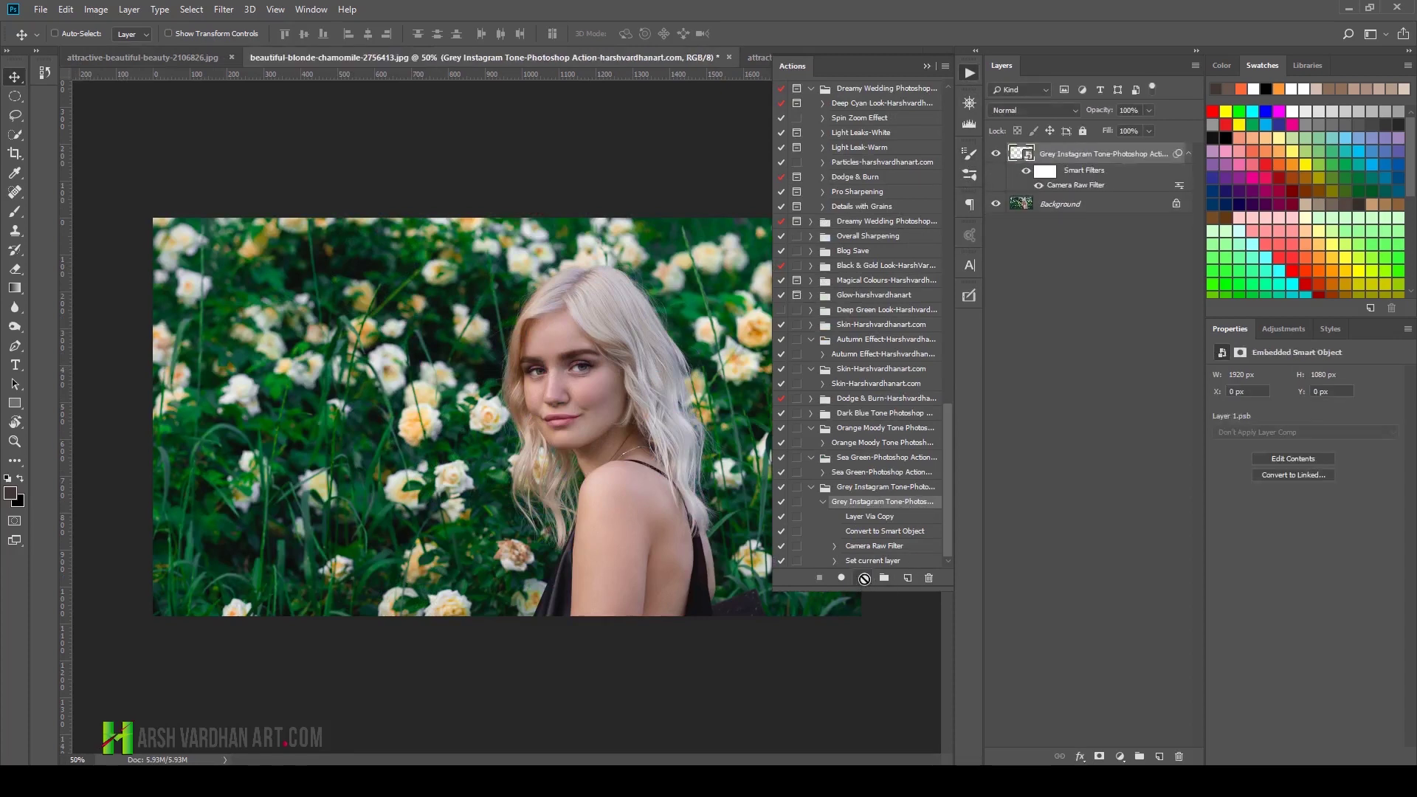
Step: Toggle the new grey tone layer off, on, then off to compare original colours
click(996, 153)
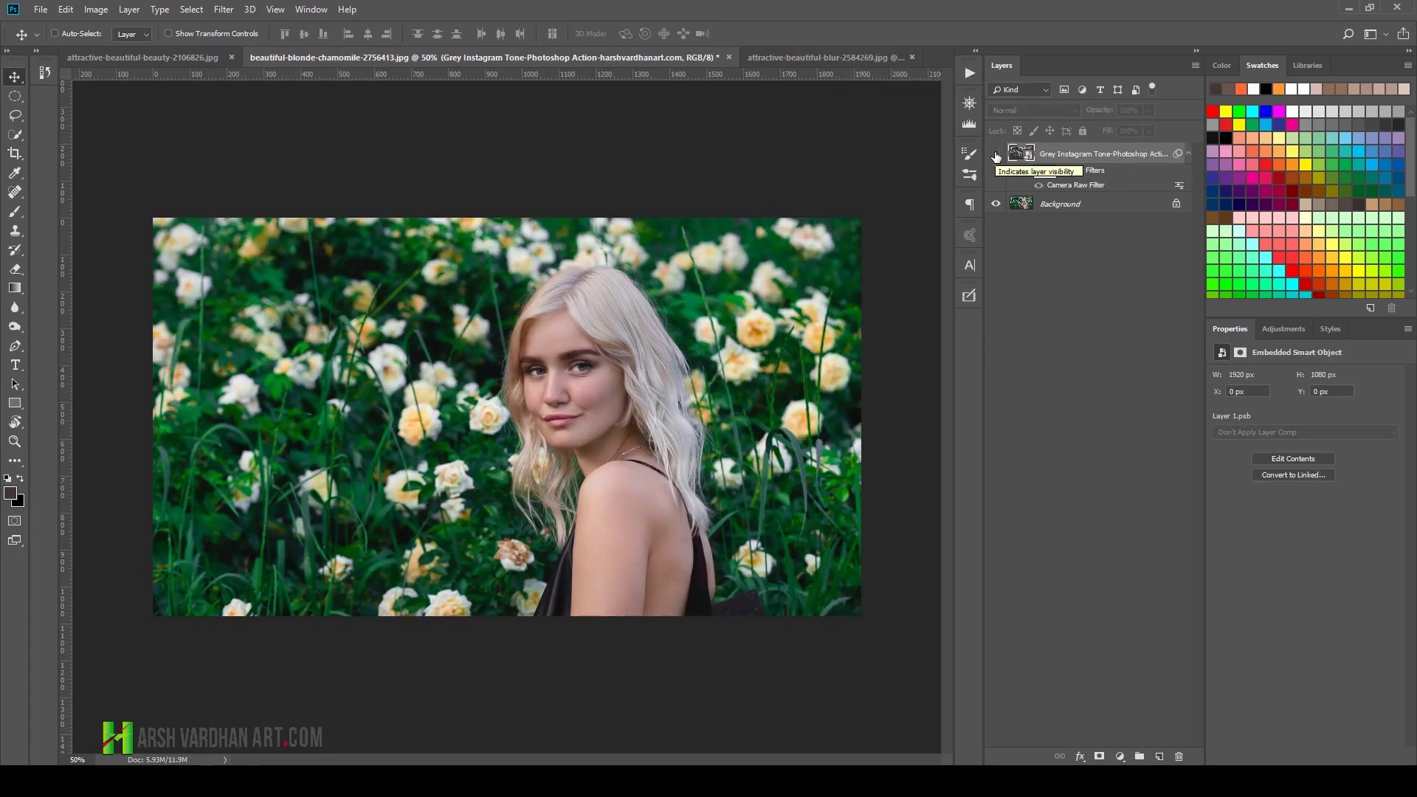
click(994, 154)
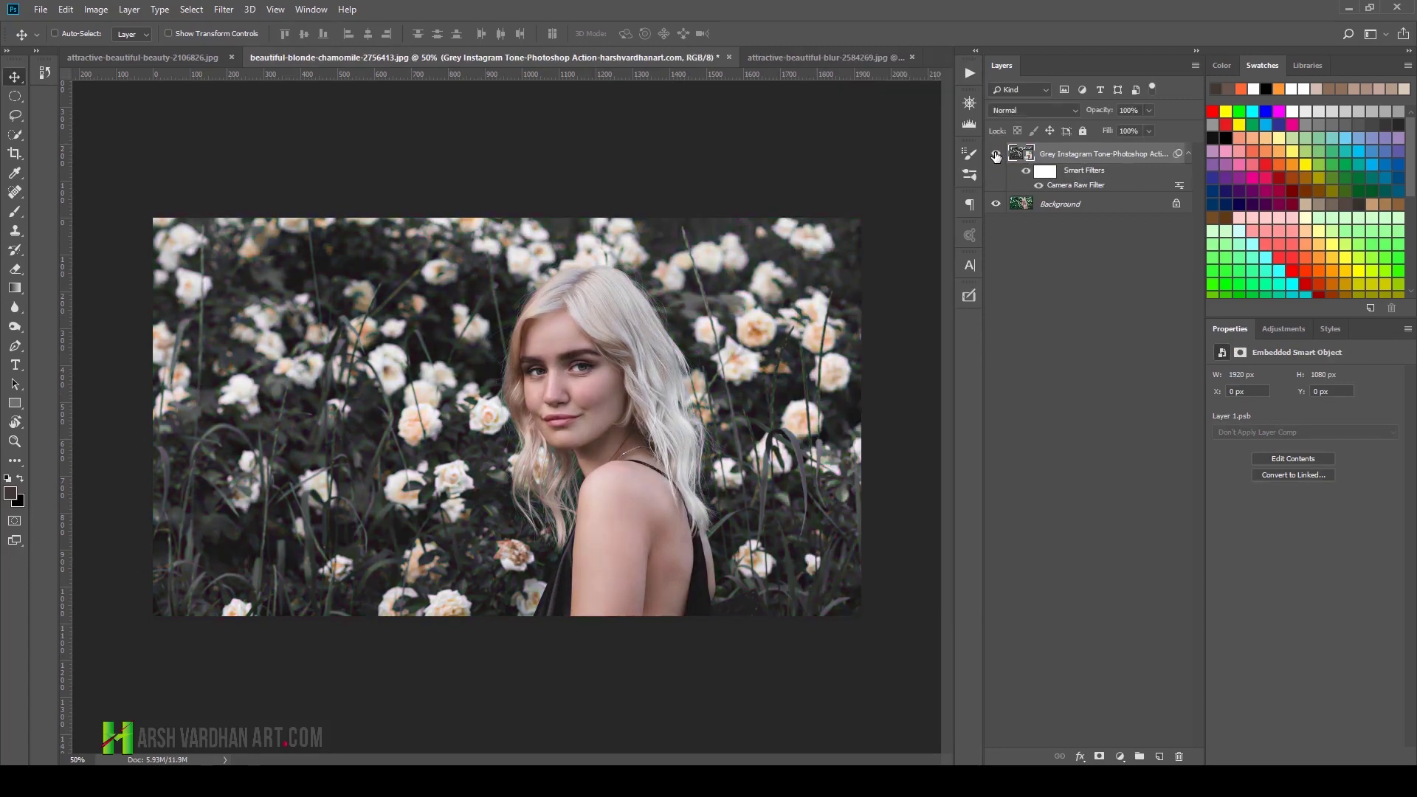
click(996, 154)
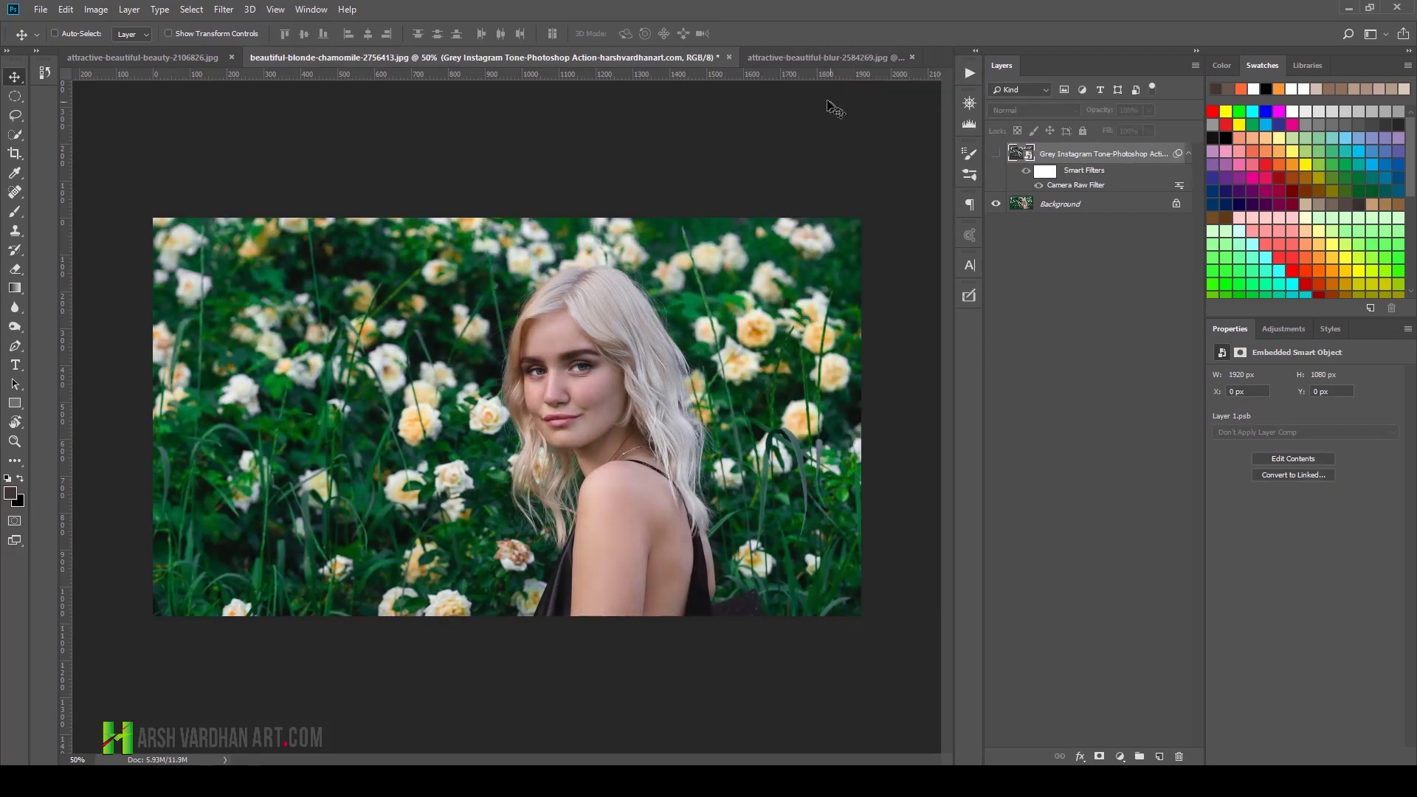
Step: Run the Grey Instagram Tone action on the denim-jacket portrait
click(827, 56)
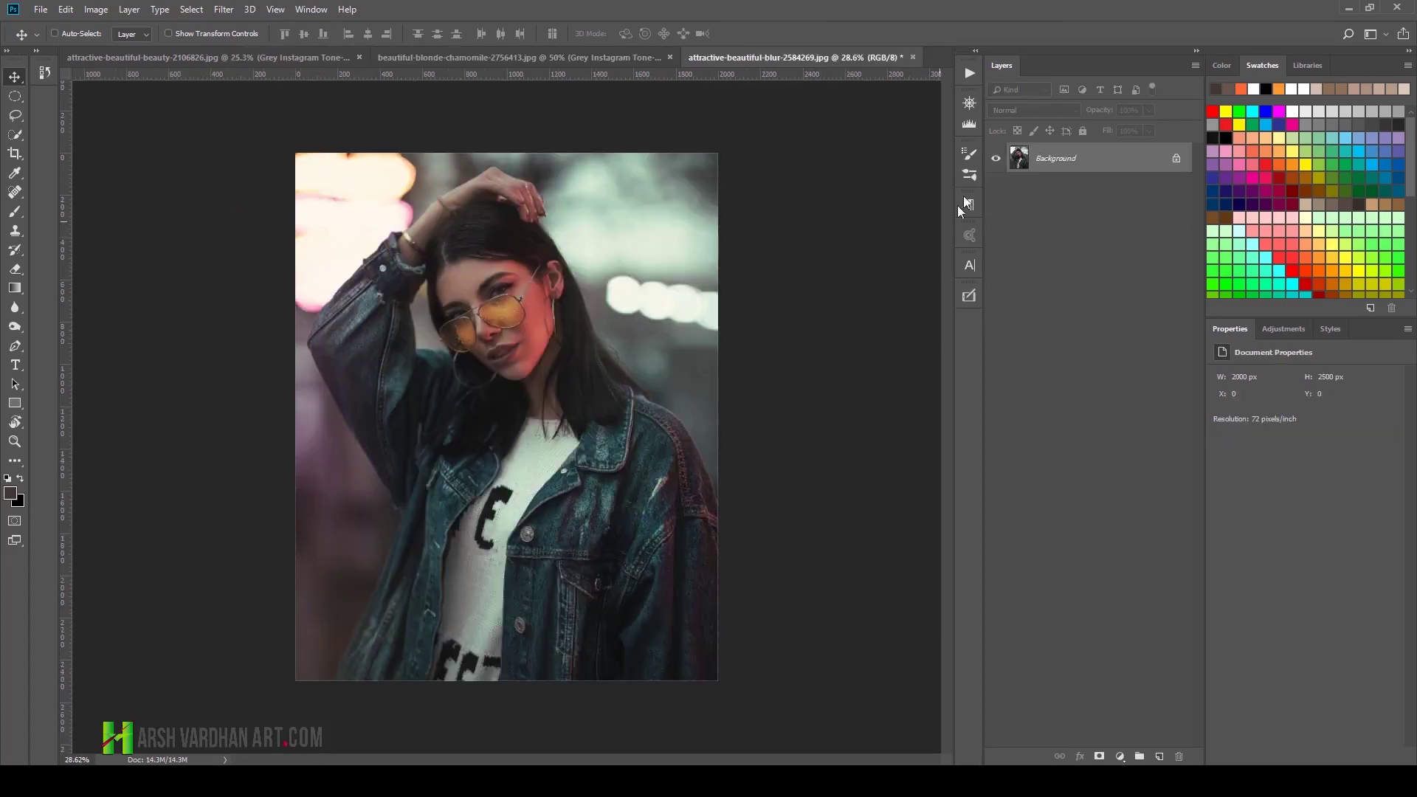
click(970, 74)
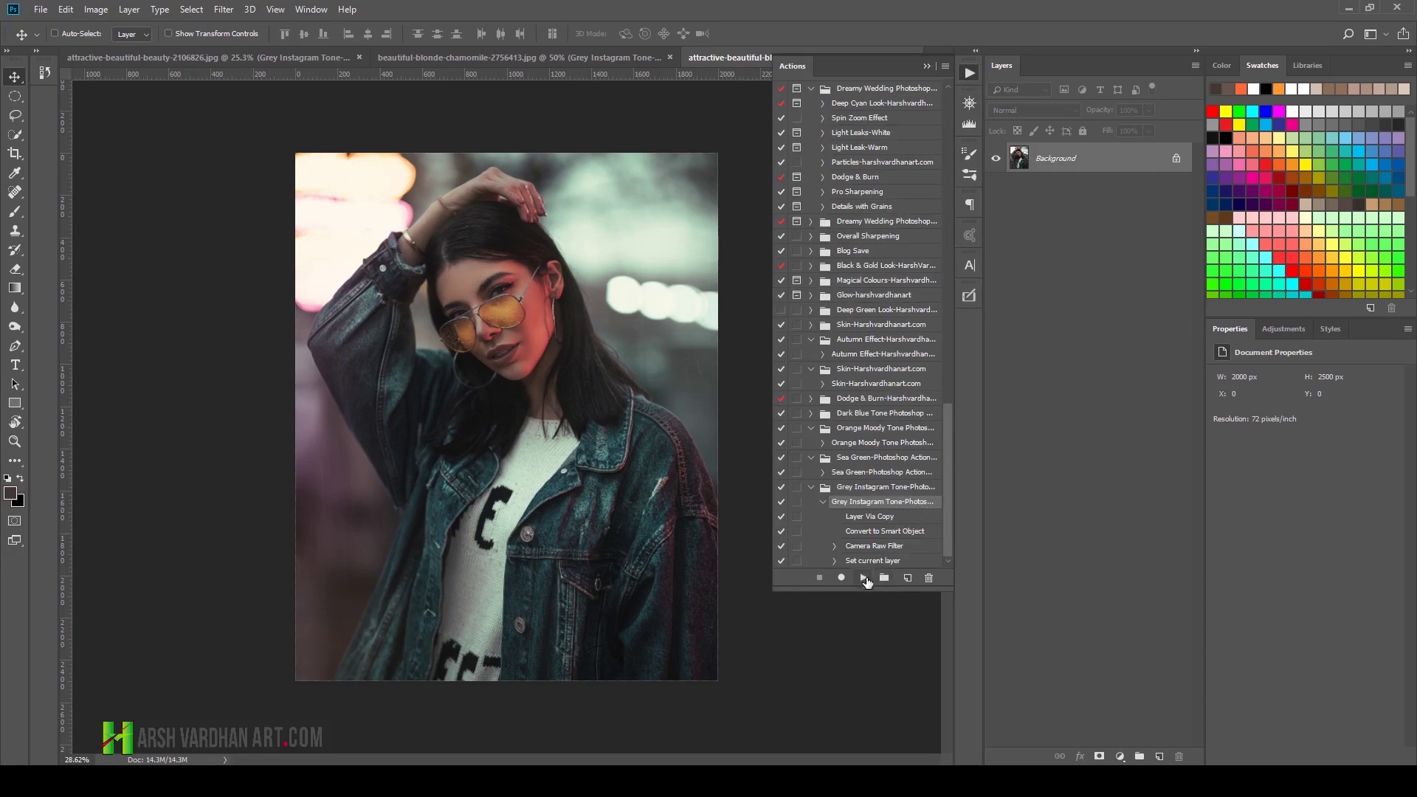
click(865, 579)
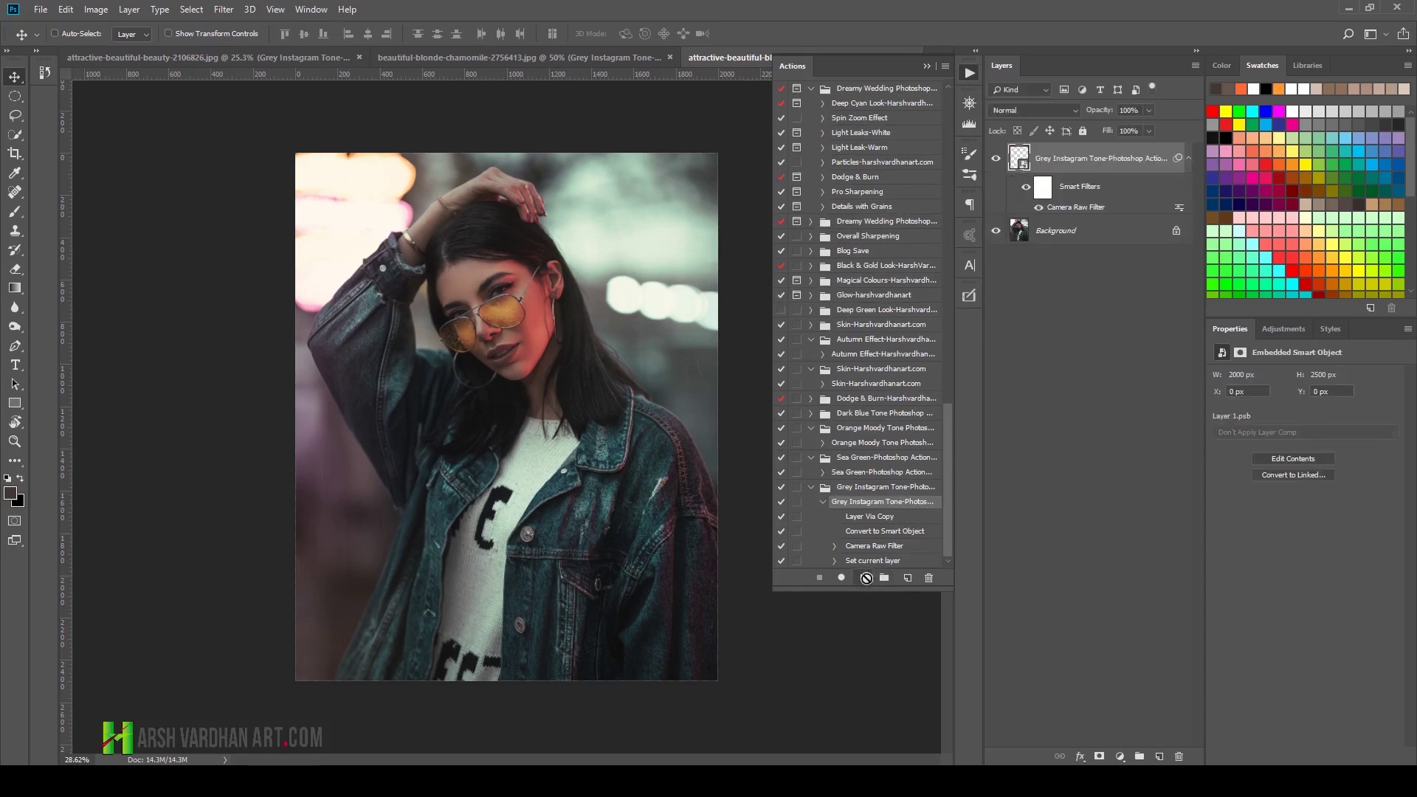
click(970, 73)
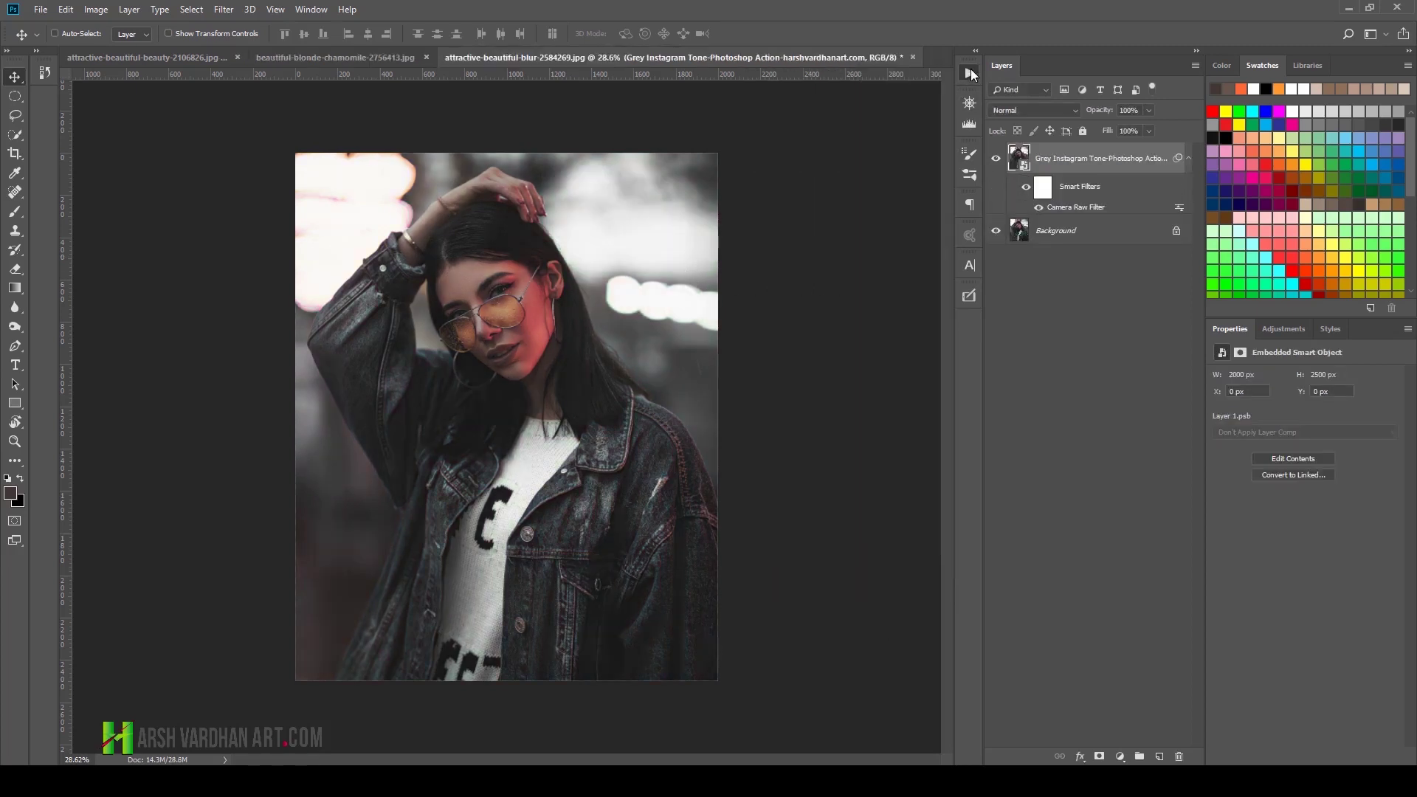
Step: Toggle the denim-jacket portrait's grey tone layer to compare it with the original
click(996, 158)
click(998, 161)
click(998, 165)
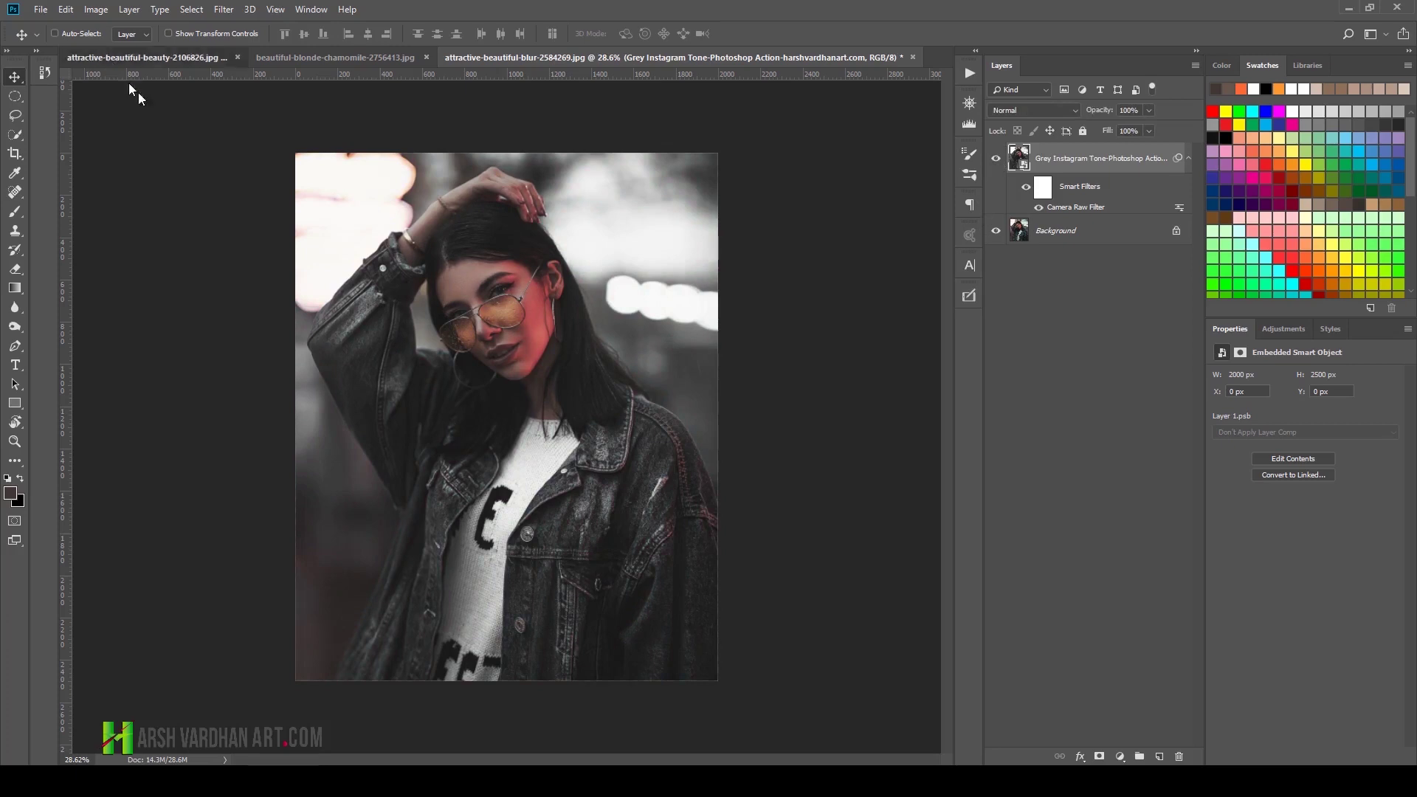
Step: Switch back to the brick-wall portrait and make its Grey Instagram Tone layer visible
click(145, 57)
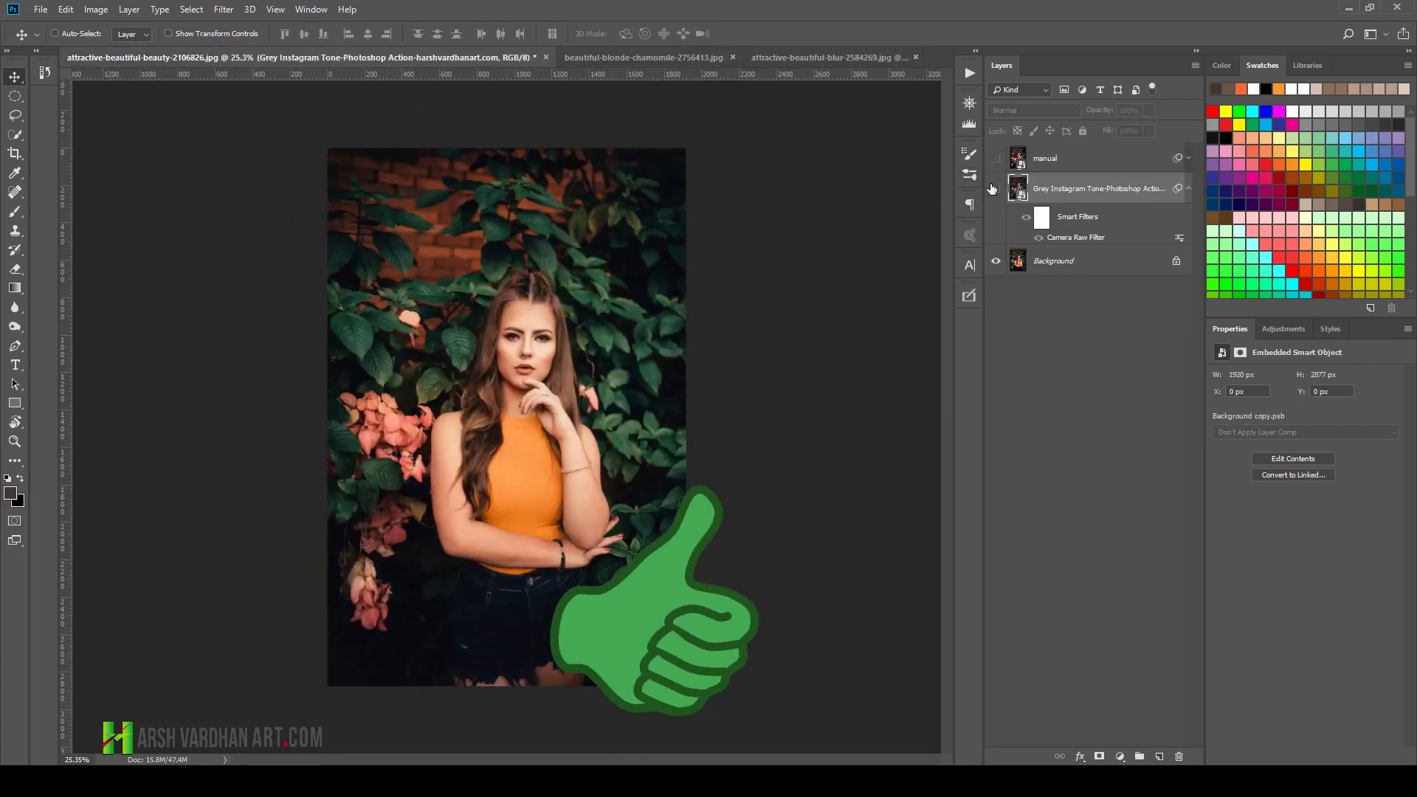
click(996, 188)
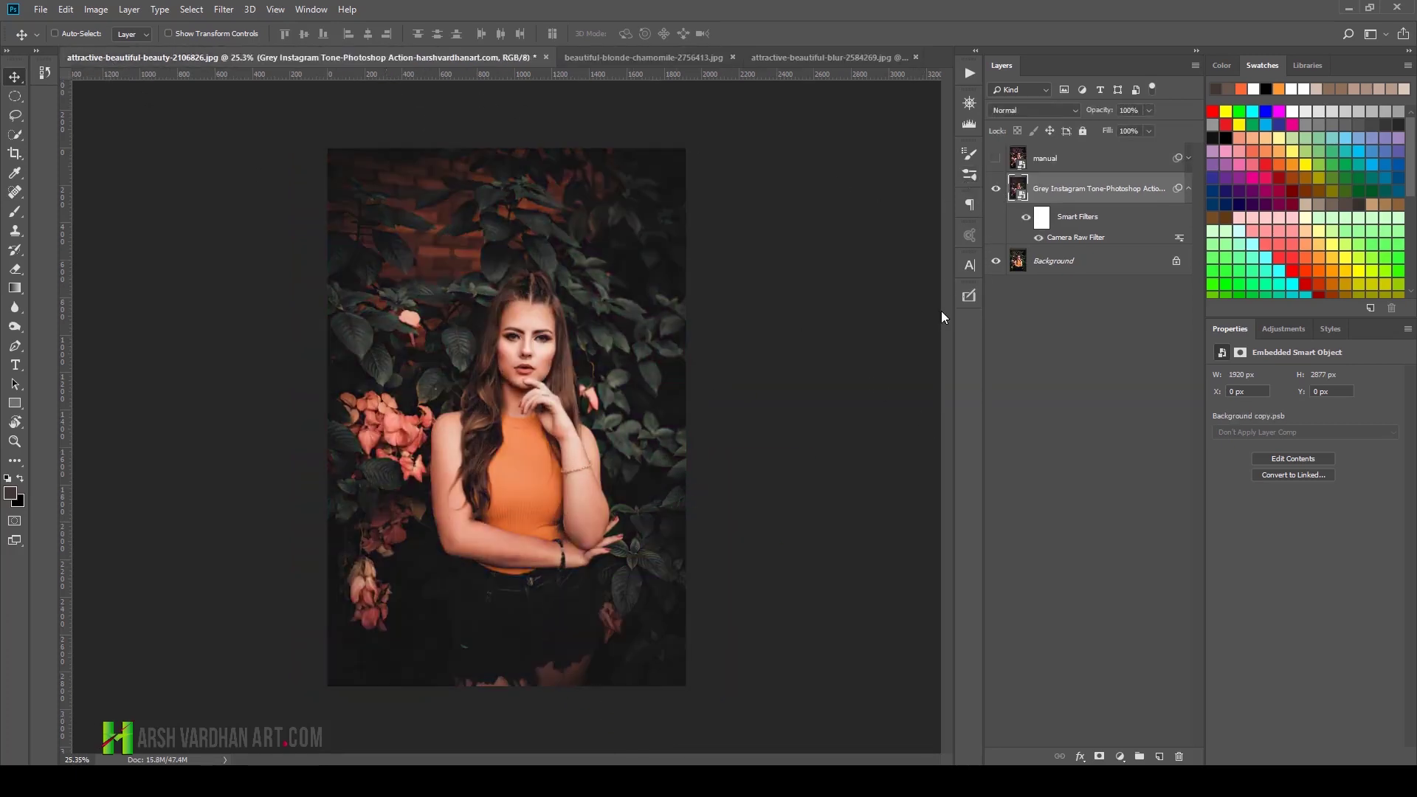